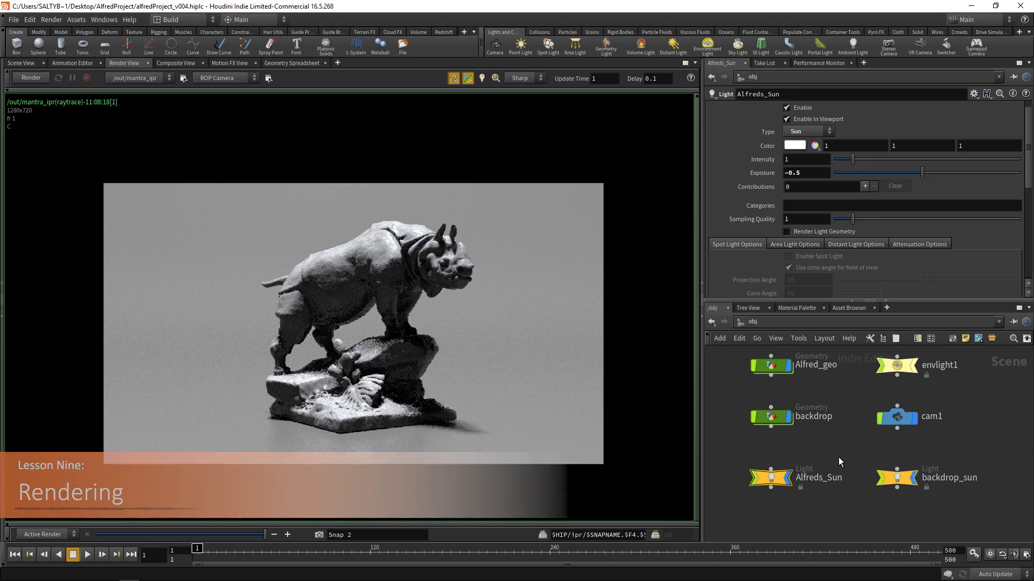
Set the Sampling Quality of the Alfreds_Sun light to 3.
{"action": "middle_click_drag", "start_coordinate": [838, 458], "coordinate": [847, 449]}
{"action": "scroll", "coordinate": [846, 449], "scroll_direction": "up", "scroll_amount": 2}
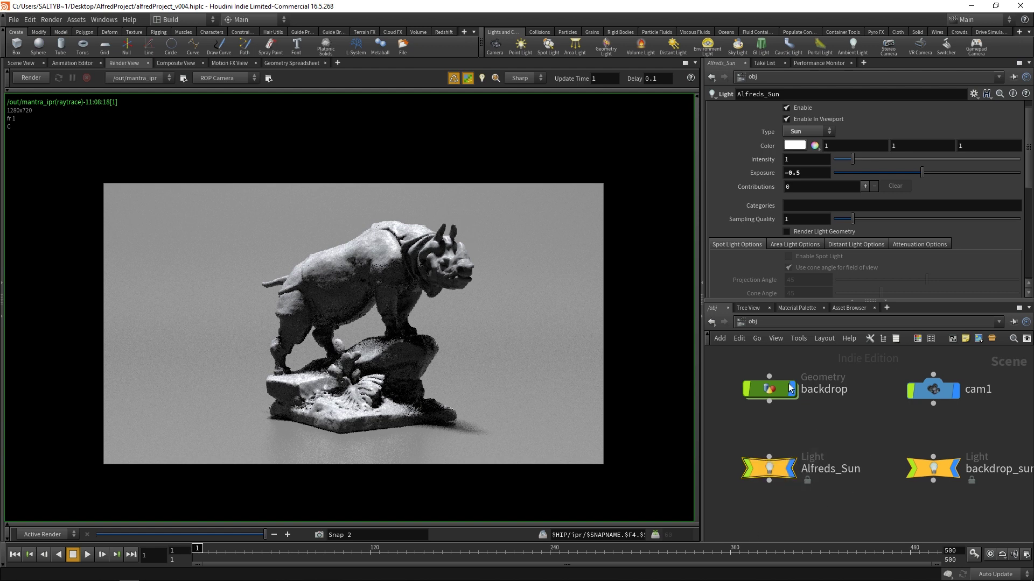
{"action": "left_click_drag", "start_coordinate": [1027, 158], "coordinate": [1026, 185]}
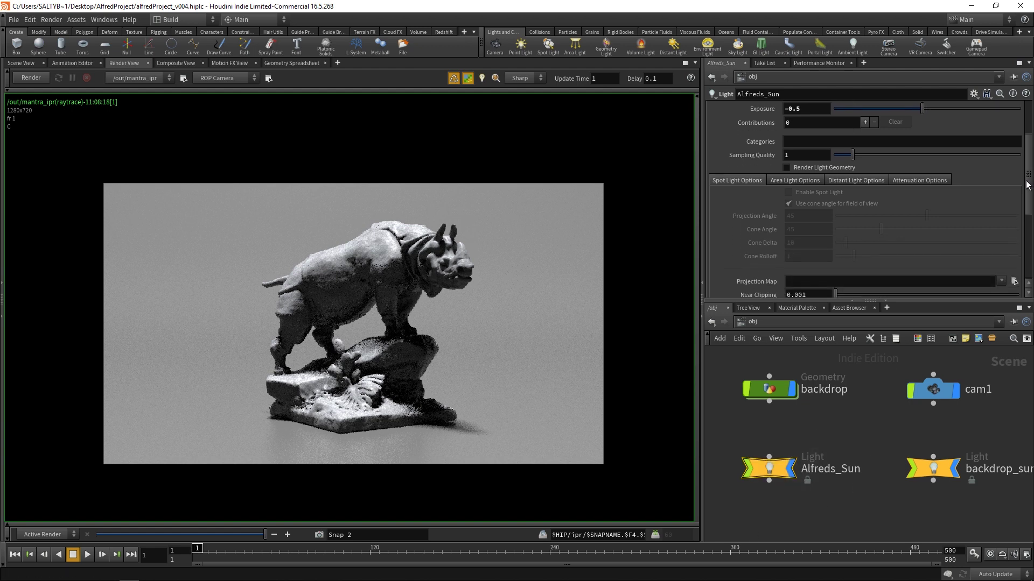
{"action": "scroll", "coordinate": [869, 179], "scroll_direction": "down", "scroll_amount": 2}
{"action": "scroll", "coordinate": [869, 180], "scroll_direction": "up", "scroll_amount": 5}
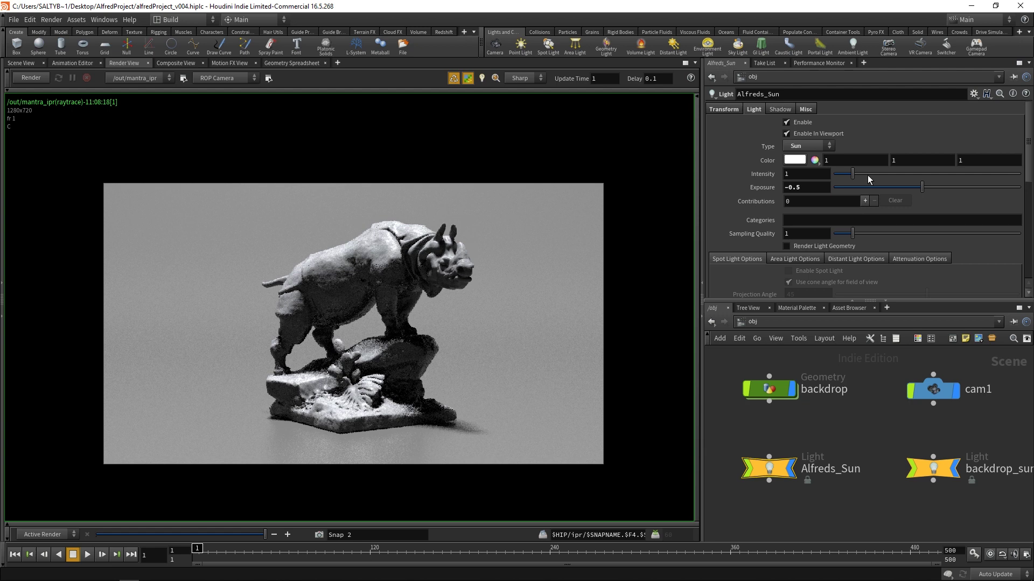
{"action": "middle_click_drag", "start_coordinate": [841, 435], "coordinate": [827, 442]}
{"action": "mouse_move", "coordinate": [771, 483]}
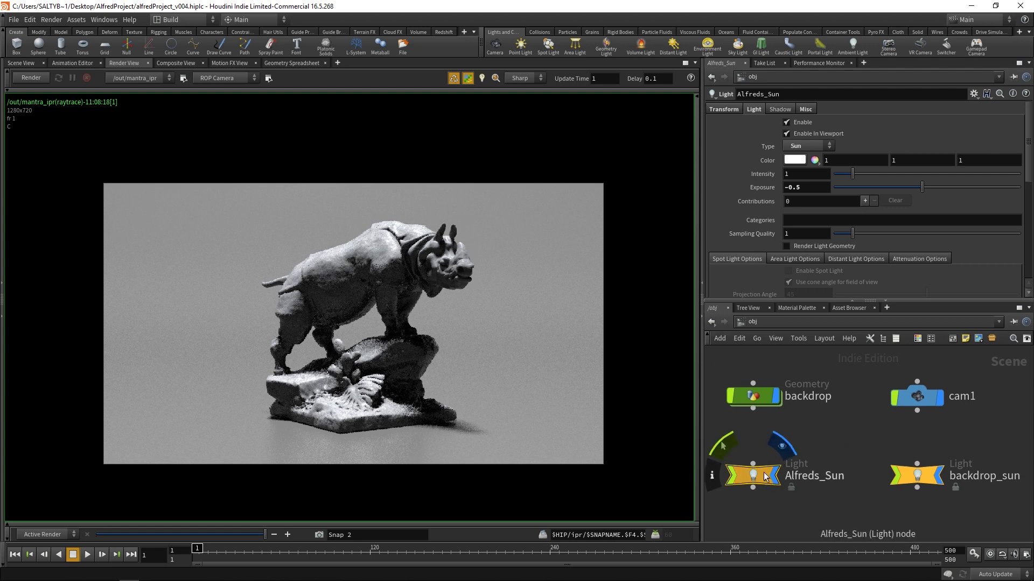
{"action": "left_click_drag", "start_coordinate": [822, 233], "coordinate": [780, 244]}
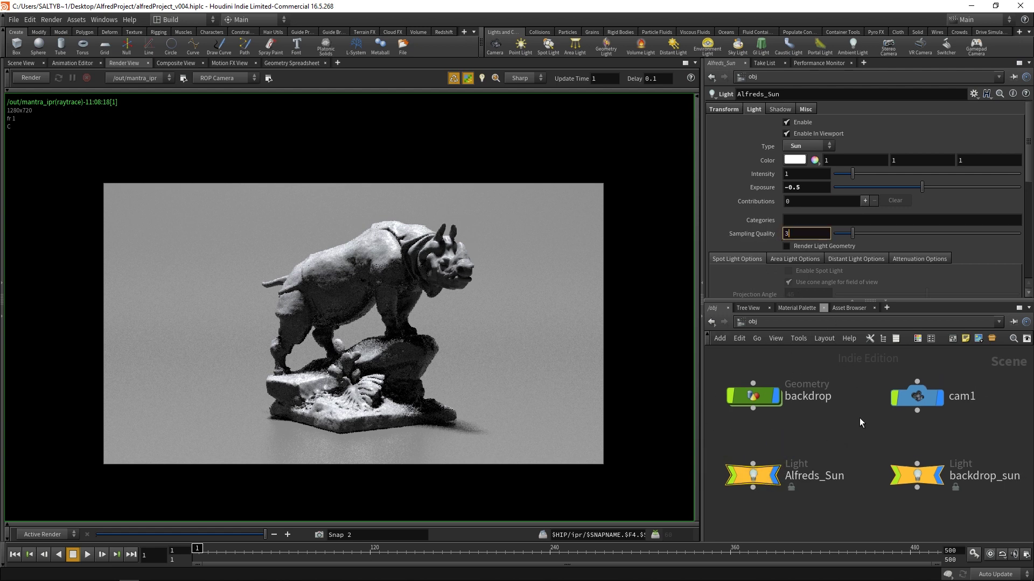
Set the Sampling Quality of the backdrop_sun light to 3.
{"action": "middle_click_drag", "start_coordinate": [863, 439], "coordinate": [848, 441]}
{"action": "left_click_drag", "start_coordinate": [855, 443], "coordinate": [926, 492]}
{"action": "left_click_drag", "start_coordinate": [813, 234], "coordinate": [763, 245]}
{"action": "type", "text": "3"}
{"action": "left_click", "coordinate": [835, 452]}
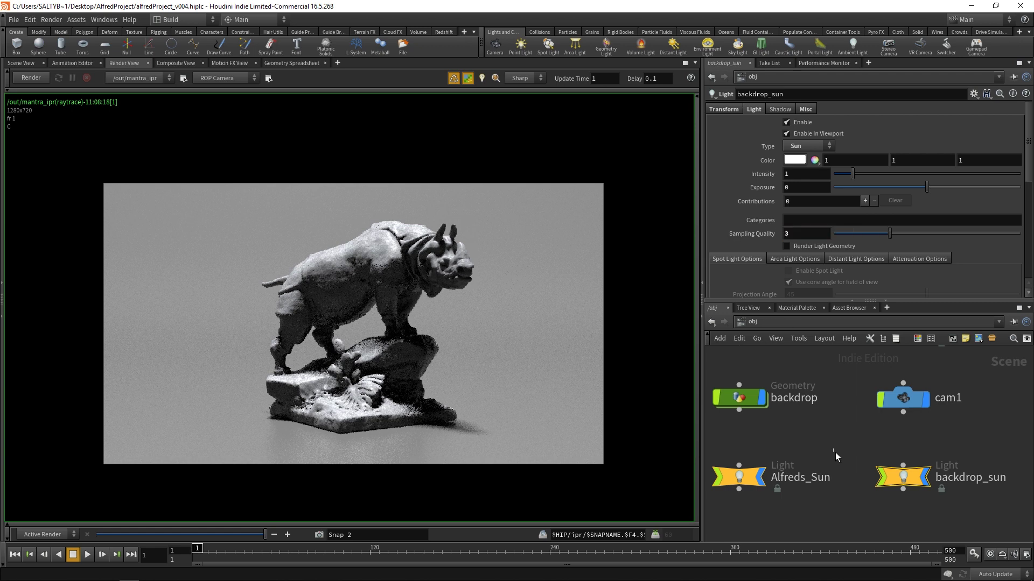
{"action": "mouse_move", "coordinate": [854, 434]}
{"action": "middle_mouse_down"}
{"action": "mouse_move", "coordinate": [873, 443]}
{"action": "mouse_move", "coordinate": [848, 437]}
{"action": "middle_mouse_up"}
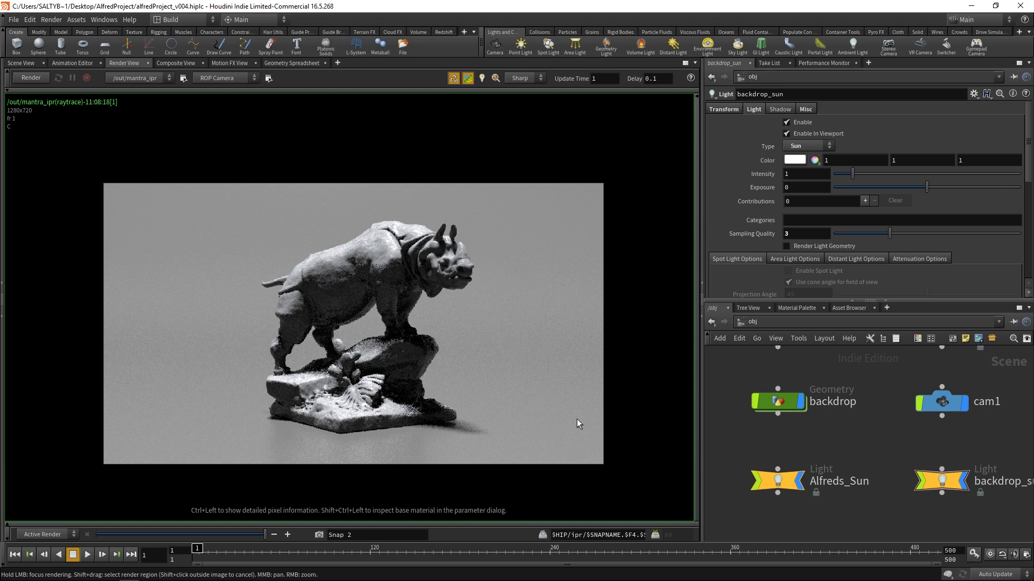
Switch to the out network and add a new Mantra render node below mantra_ipr.
{"action": "middle_click_drag", "start_coordinate": [832, 441], "coordinate": [823, 478]}
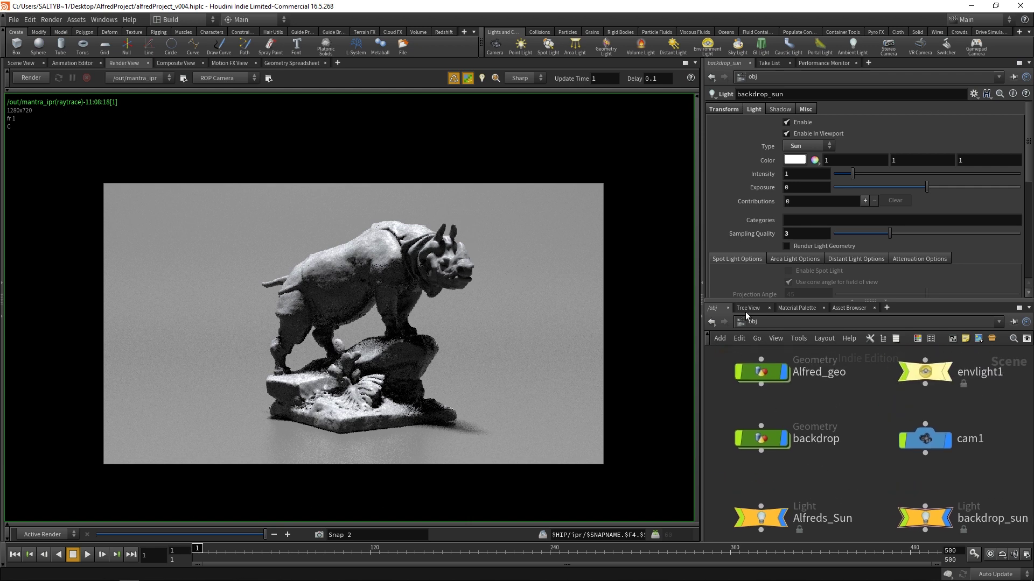
{"action": "left_click", "coordinate": [744, 322]}
{"action": "left_click", "coordinate": [763, 383]}
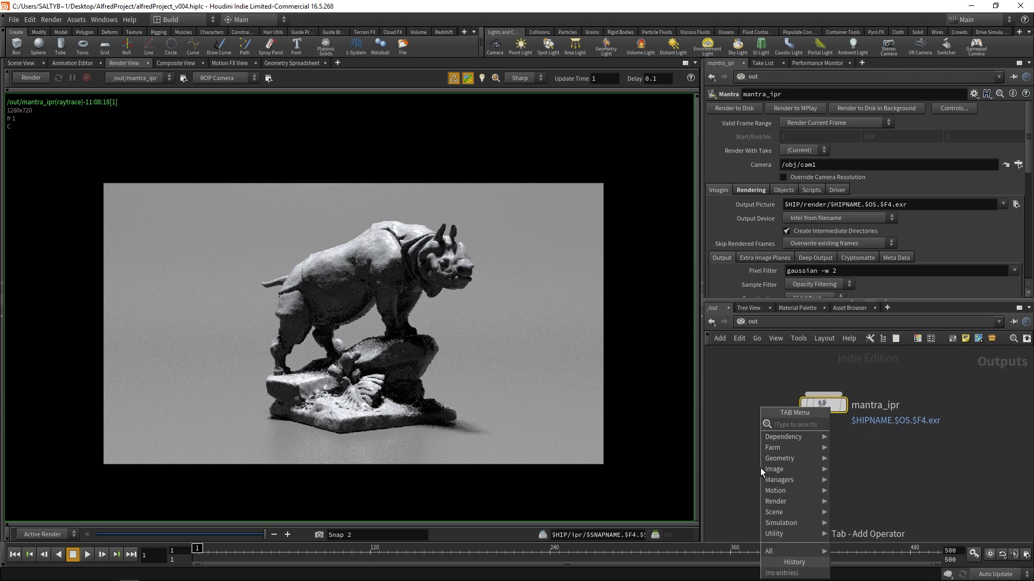
{"action": "key", "text": "Tab"}
{"action": "type", "text": "mant"}
{"action": "key", "text": "Return"}
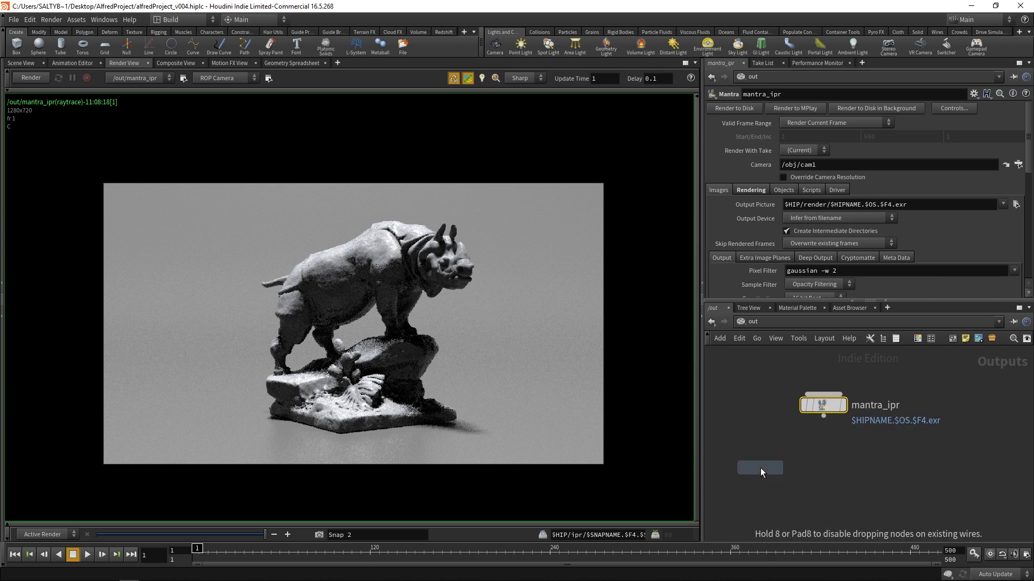
{"action": "left_click", "coordinate": [823, 461]}
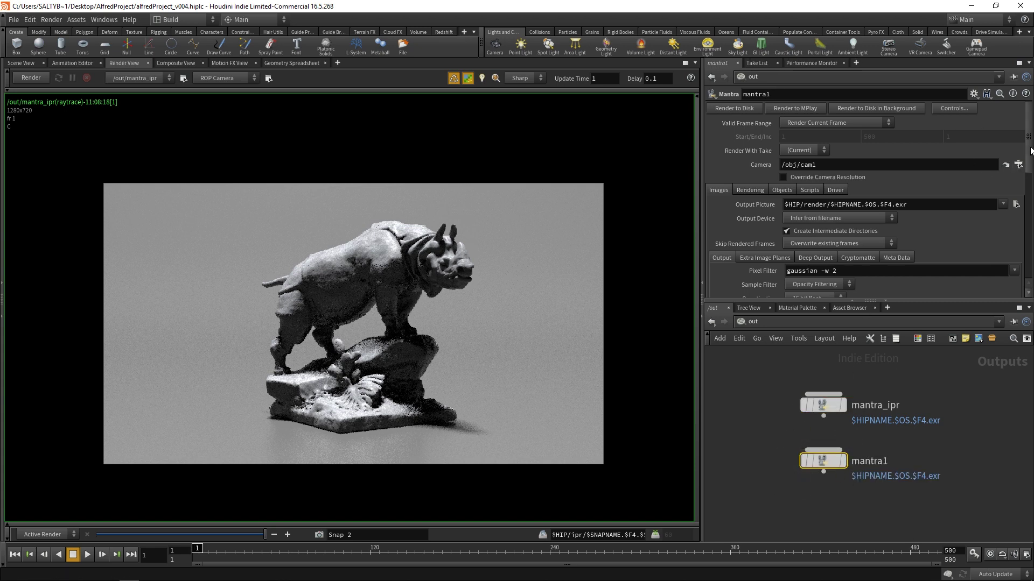
Set the mantra1 output picture to alfredRender_v001.exr in the $HIP/render folder.
{"action": "scroll", "coordinate": [814, 162], "scroll_direction": "down", "scroll_amount": 3}
{"action": "scroll", "coordinate": [815, 161], "scroll_direction": "up", "scroll_amount": 3}
{"action": "left_click_drag", "start_coordinate": [1029, 160], "coordinate": [1032, 176]}
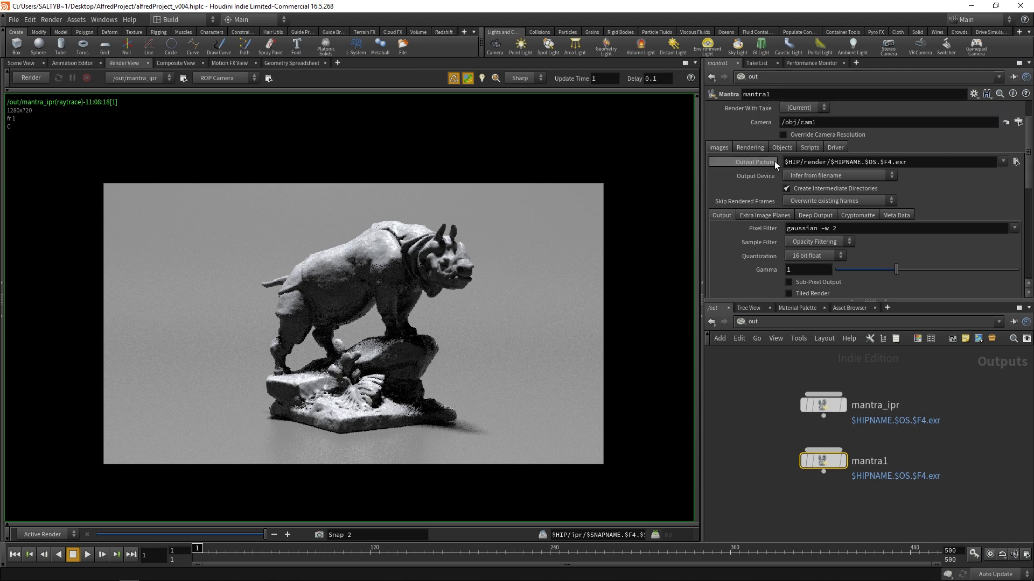
{"action": "left_click", "coordinate": [1016, 162]}
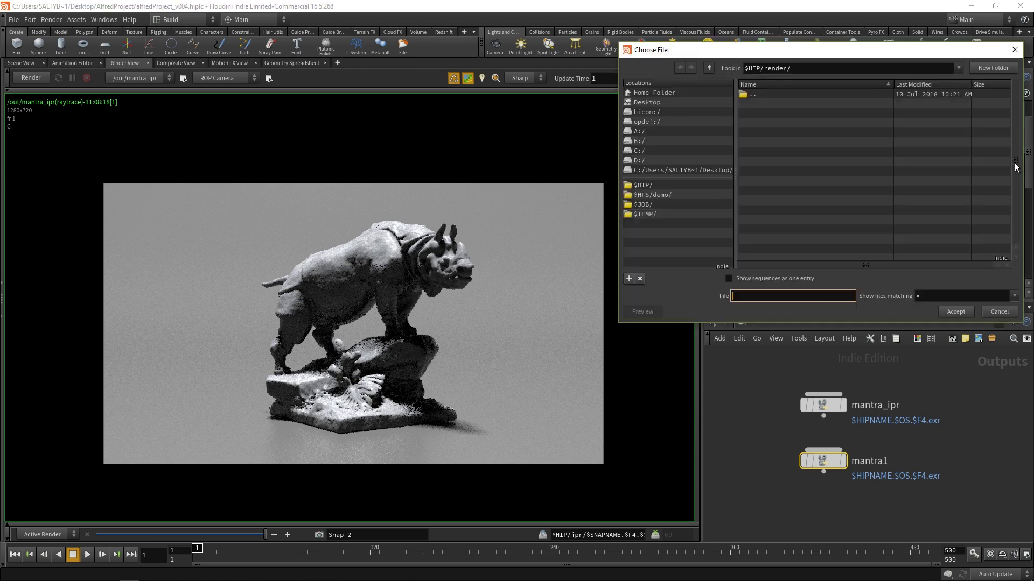
{"action": "double_click", "coordinate": [779, 182]}
{"action": "left_click", "coordinate": [781, 297]}
{"action": "type", "text": "alfredRender_v001.exr"}
{"action": "key", "text": "Return"}
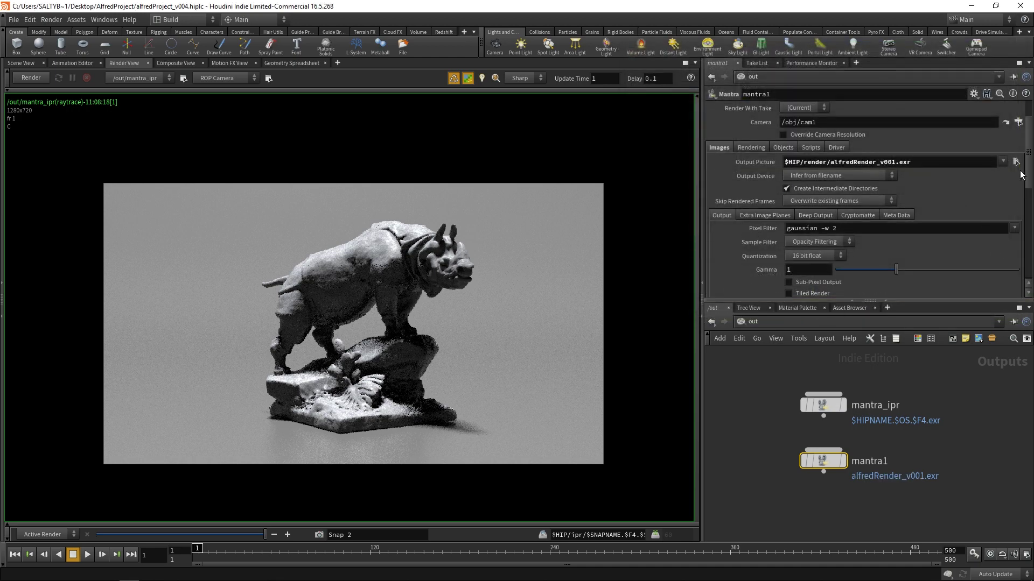
Change the mantra1 rendering engine to Physically Based Rendering.
{"action": "scroll", "coordinate": [1021, 171], "scroll_direction": "up", "scroll_amount": 3}
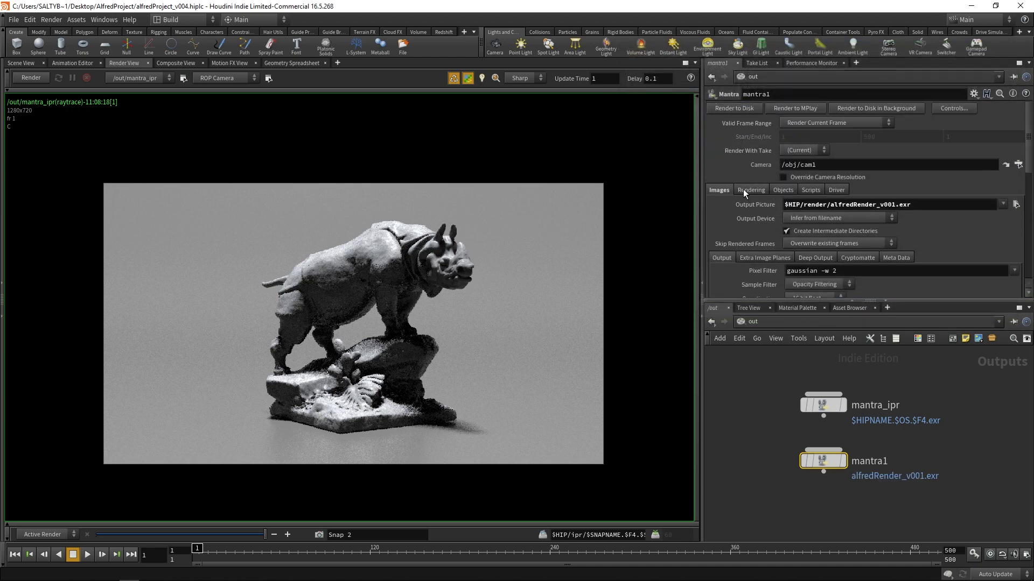
{"action": "left_click", "coordinate": [759, 190]}
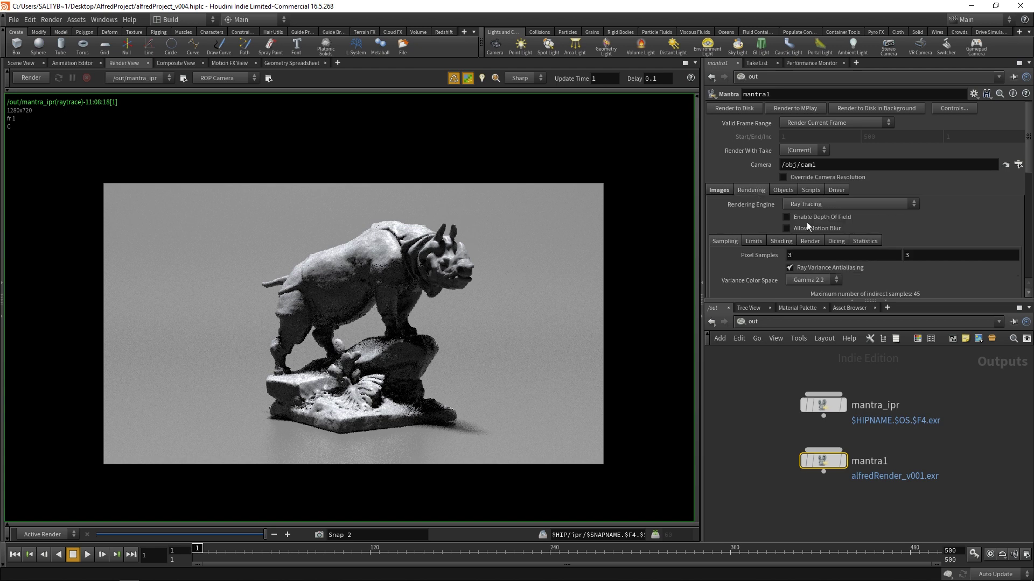
{"action": "scroll", "coordinate": [1026, 144], "scroll_direction": "down", "scroll_amount": 3}
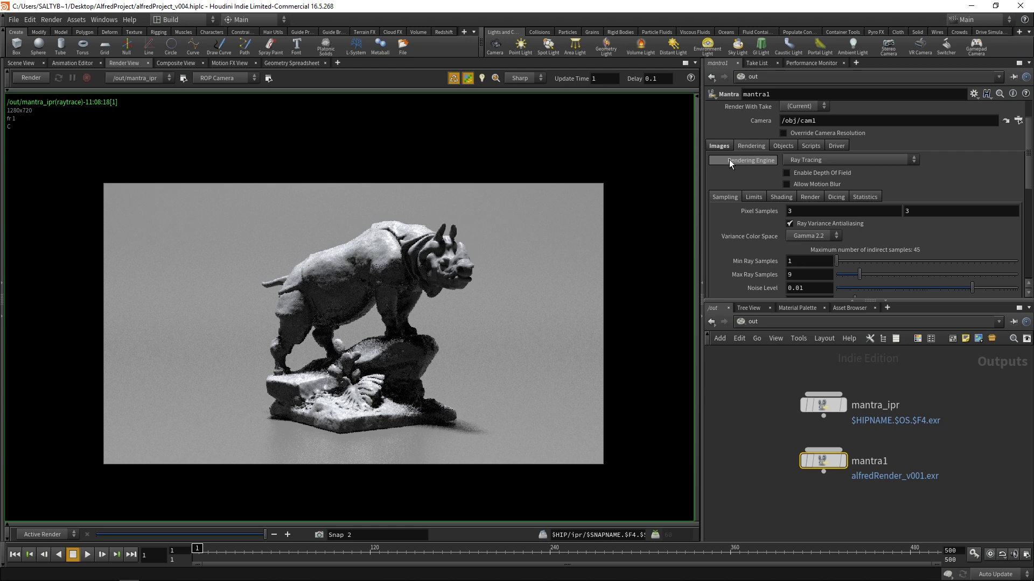
{"action": "left_click", "coordinate": [802, 160]}
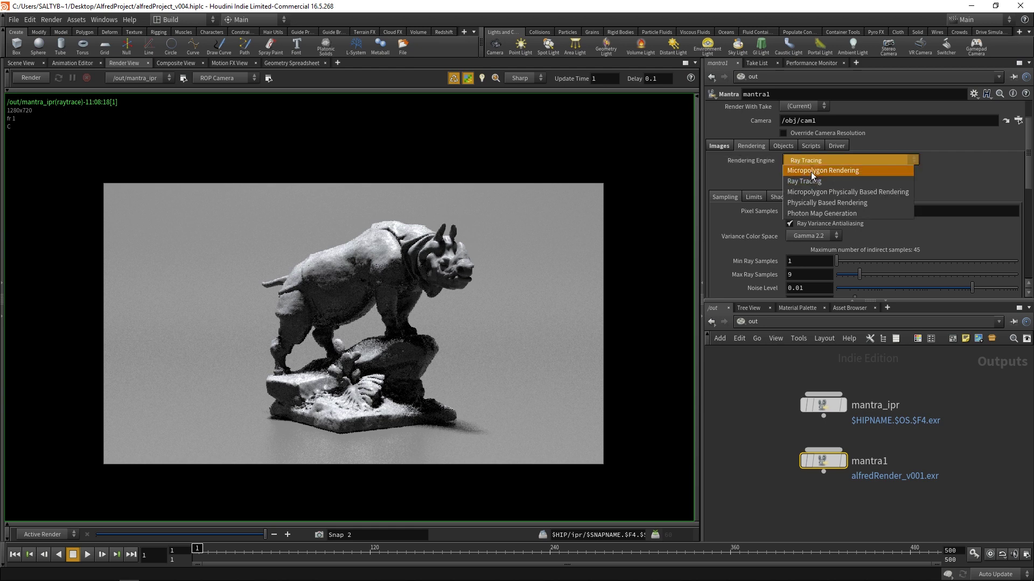
{"action": "left_click", "coordinate": [833, 202]}
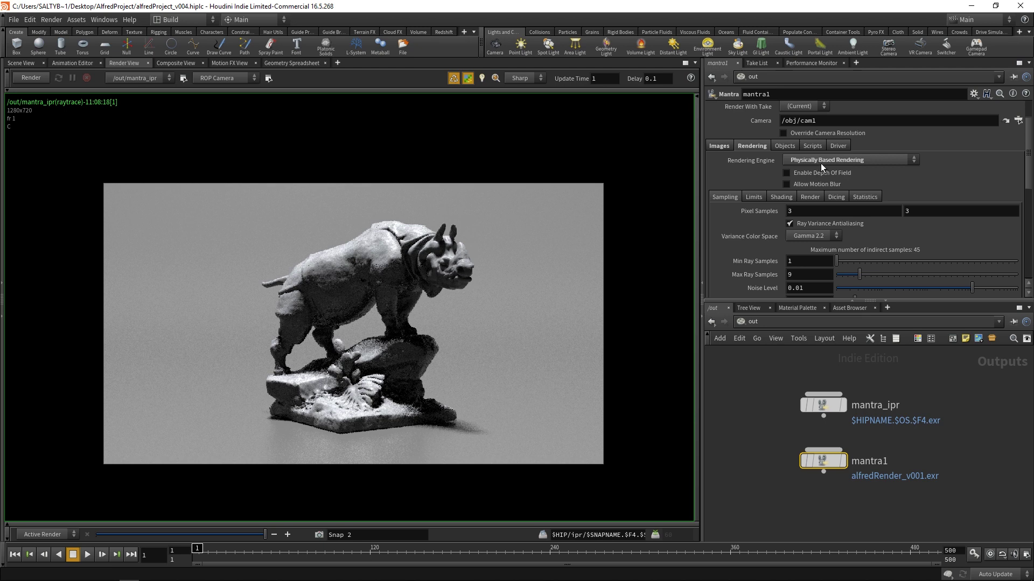
{"action": "mouse_move", "coordinate": [1028, 177]}
{"action": "left_mouse_down"}
{"action": "mouse_move", "coordinate": [1026, 189]}
{"action": "mouse_move", "coordinate": [1029, 181]}
{"action": "left_mouse_up"}
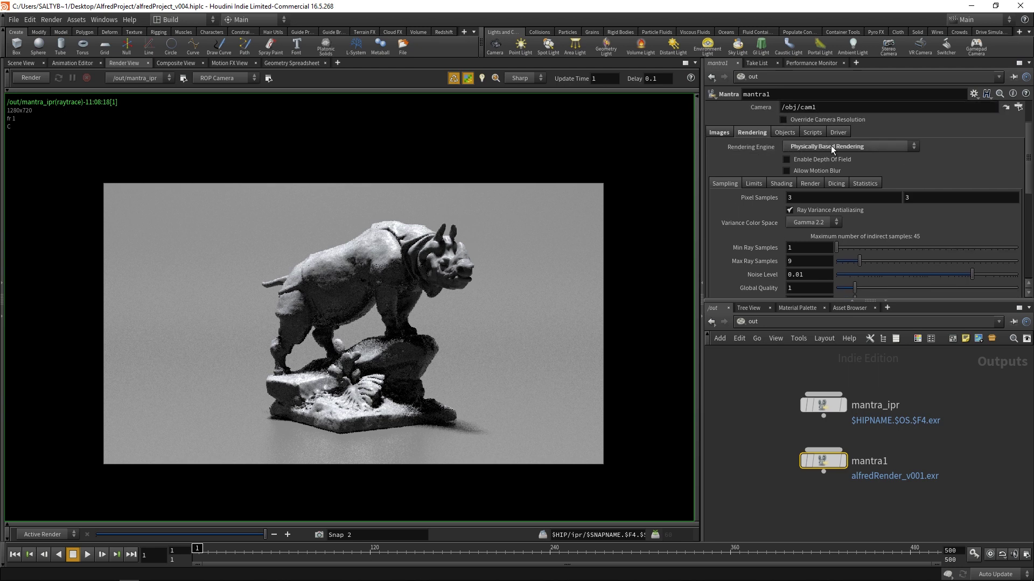
Enable Override Camera Resolution on mantra1 with the 1/2 (Half Resolution) scale.
{"action": "left_click_drag", "start_coordinate": [1027, 155], "coordinate": [1025, 163]}
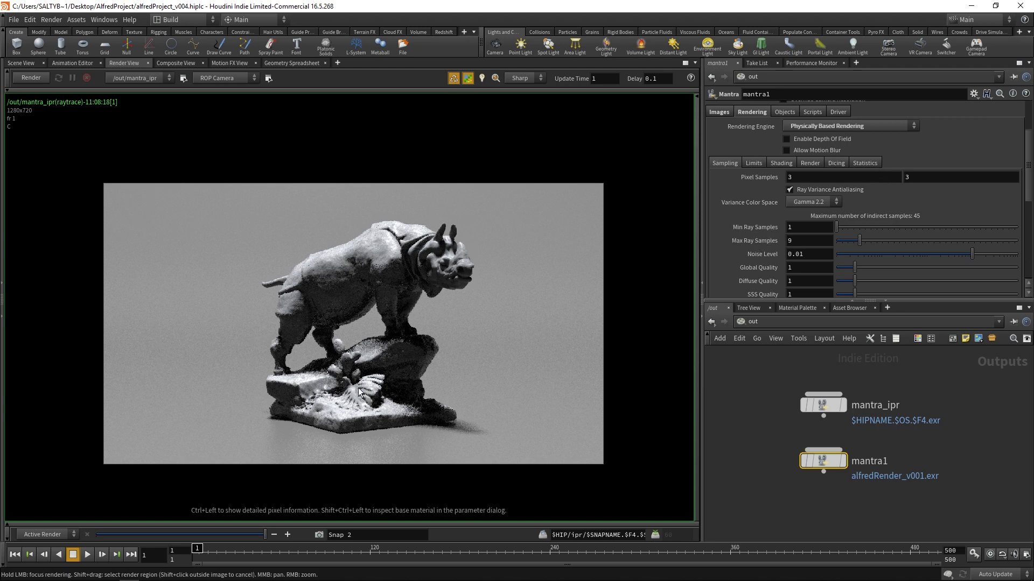
{"action": "middle_click_drag", "start_coordinate": [438, 341], "coordinate": [405, 328]}
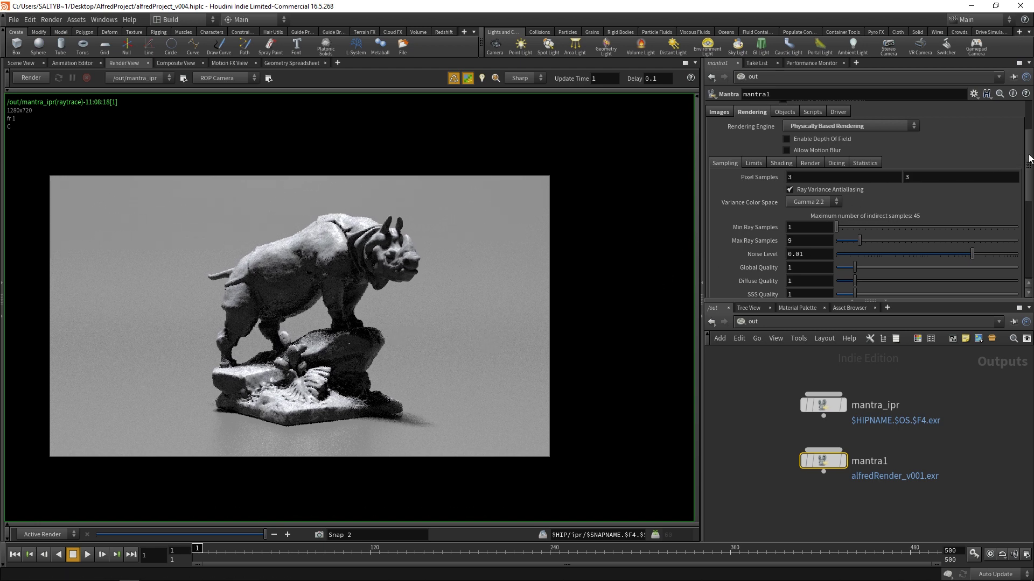
{"action": "left_click_drag", "start_coordinate": [1029, 158], "coordinate": [1031, 128]}
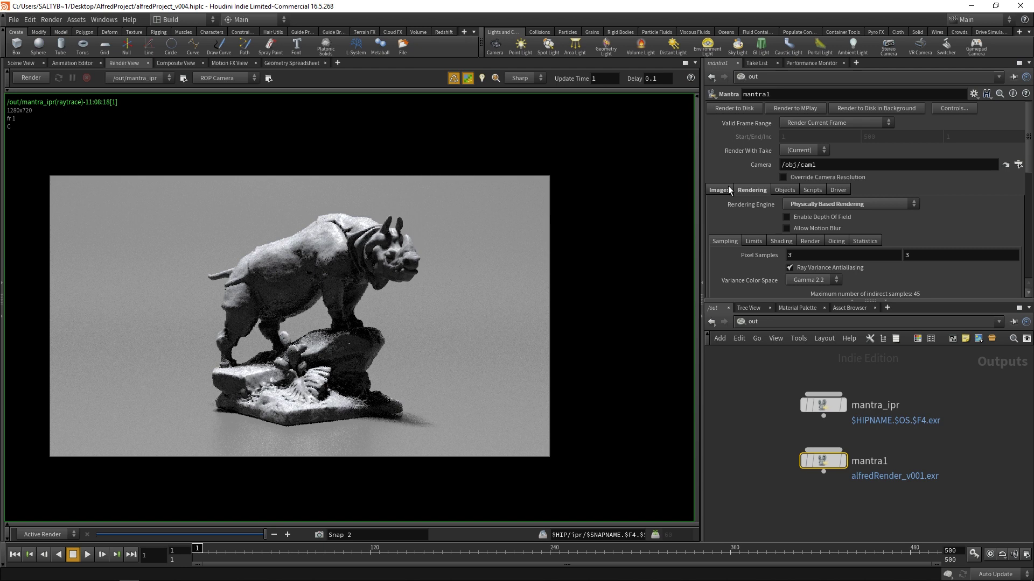
{"action": "left_click", "coordinate": [816, 177]}
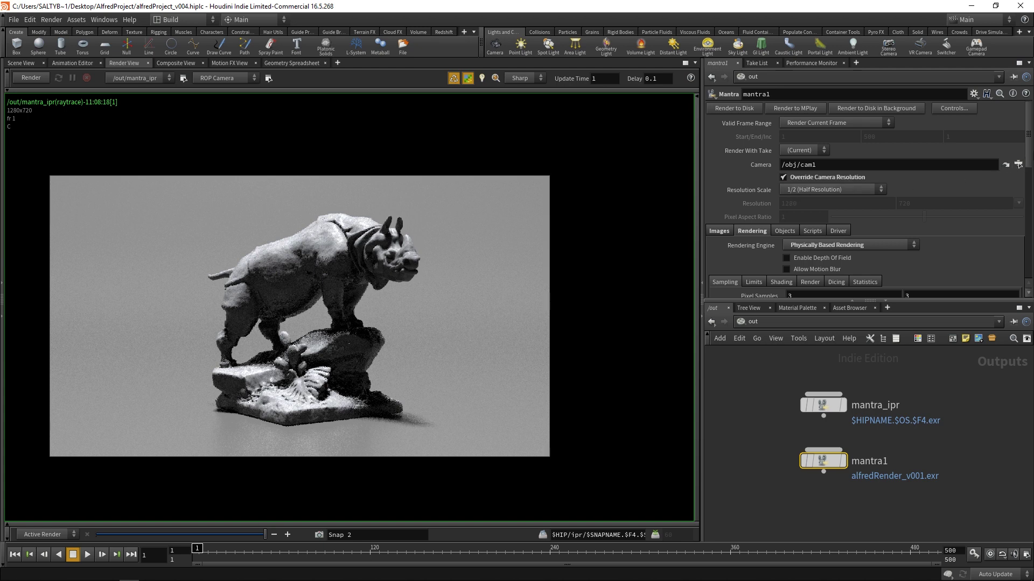
{"action": "scroll", "coordinate": [742, 220], "scroll_direction": "down", "scroll_amount": 2}
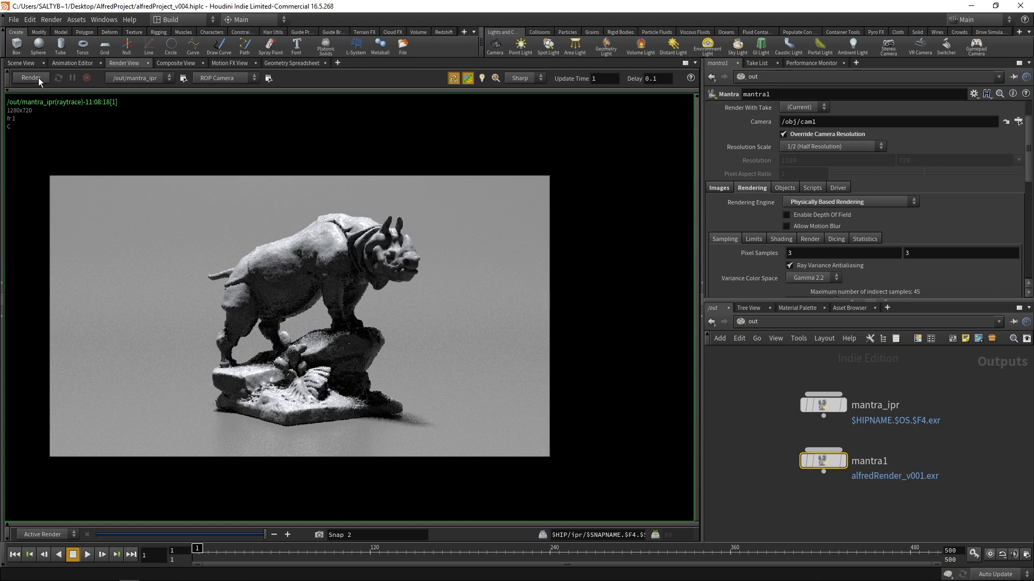
Render the scene through /out/mantra1 in the render view and inspect the statue up close.
{"action": "left_click", "coordinate": [125, 78]}
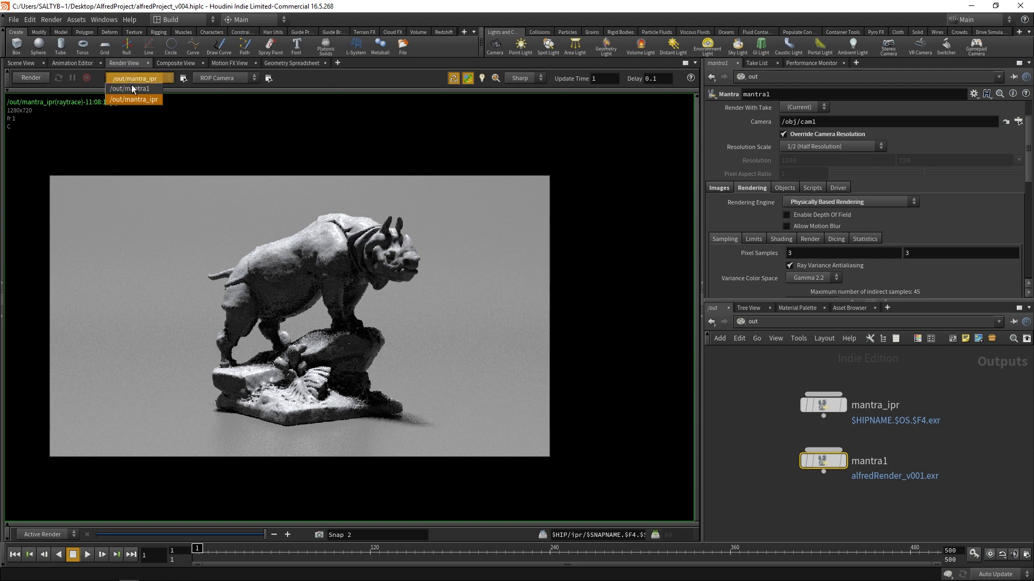
{"action": "left_click", "coordinate": [143, 89]}
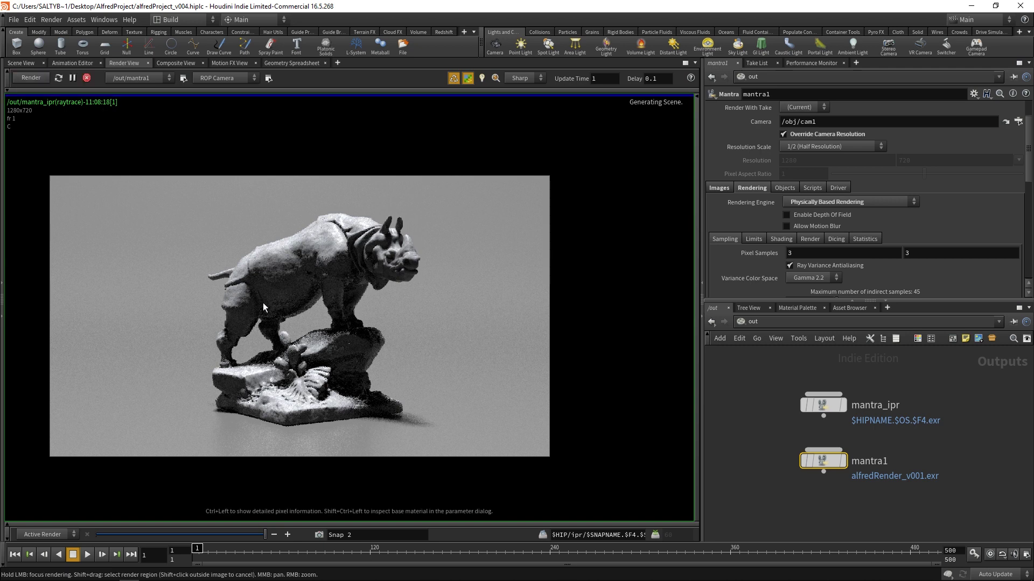
{"action": "left_click", "coordinate": [301, 310]}
{"action": "middle_click_drag", "start_coordinate": [225, 337], "coordinate": [366, 282]}
{"action": "mouse_move", "coordinate": [335, 322]}
{"action": "right_mouse_down"}
{"action": "mouse_move", "coordinate": [465, 299]}
{"action": "mouse_move", "coordinate": [343, 331]}
{"action": "mouse_move", "coordinate": [325, 323]}
{"action": "mouse_move", "coordinate": [336, 318]}
{"action": "right_mouse_up"}
{"action": "middle_click_drag", "start_coordinate": [360, 311], "coordinate": [335, 312]}
{"action": "right_click_drag", "start_coordinate": [324, 321], "coordinate": [308, 328]}
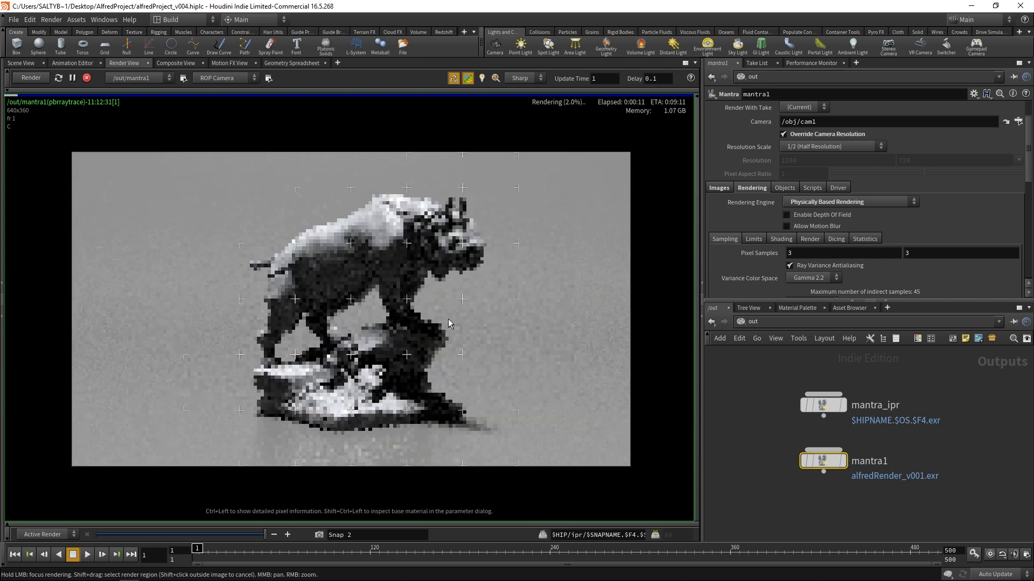
{"action": "middle_click_drag", "start_coordinate": [448, 319], "coordinate": [397, 316]}
{"action": "scroll", "coordinate": [401, 316], "scroll_direction": "up", "scroll_amount": 5}
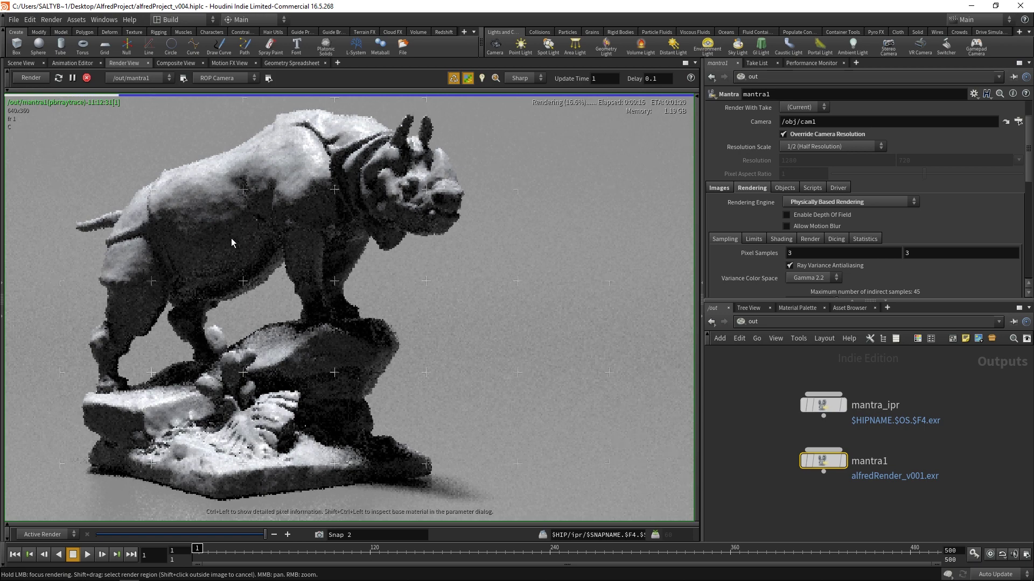
Open the mat network and disable noise displacement on the alfred_mat shader.
{"action": "left_click", "coordinate": [762, 320]}
{"action": "left_click", "coordinate": [774, 359]}
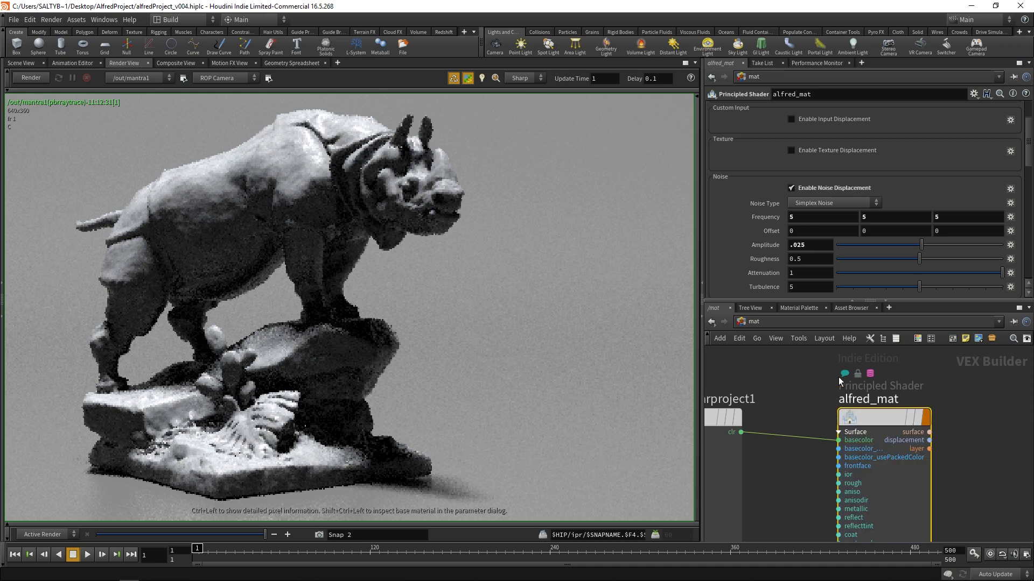
{"action": "left_click", "coordinate": [823, 188]}
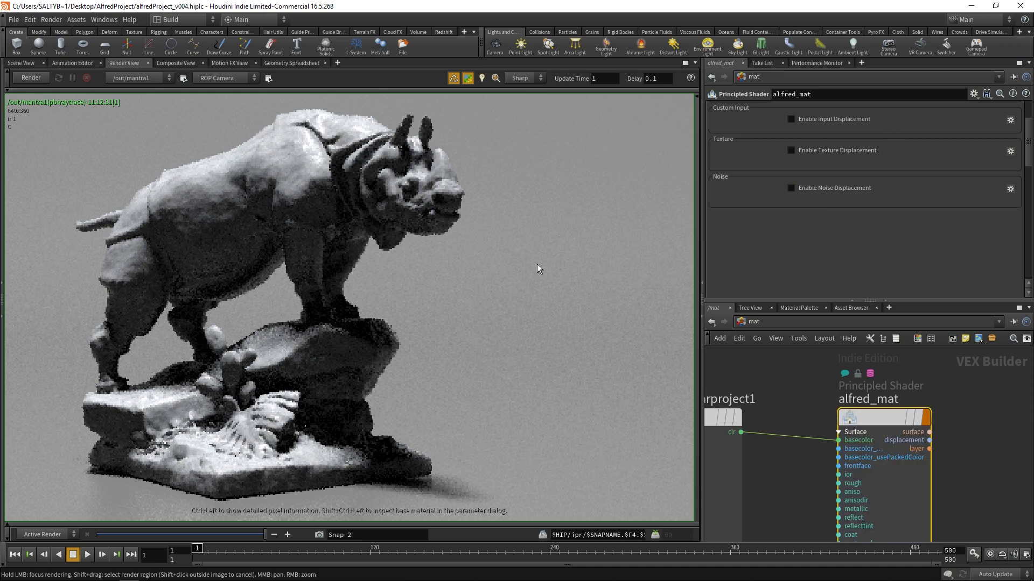
Return to the out network, restrict rendering to a region around the statue's front legs and rock, and turn off preview rendering.
{"action": "left_click", "coordinate": [754, 321]}
{"action": "left_click", "coordinate": [767, 380]}
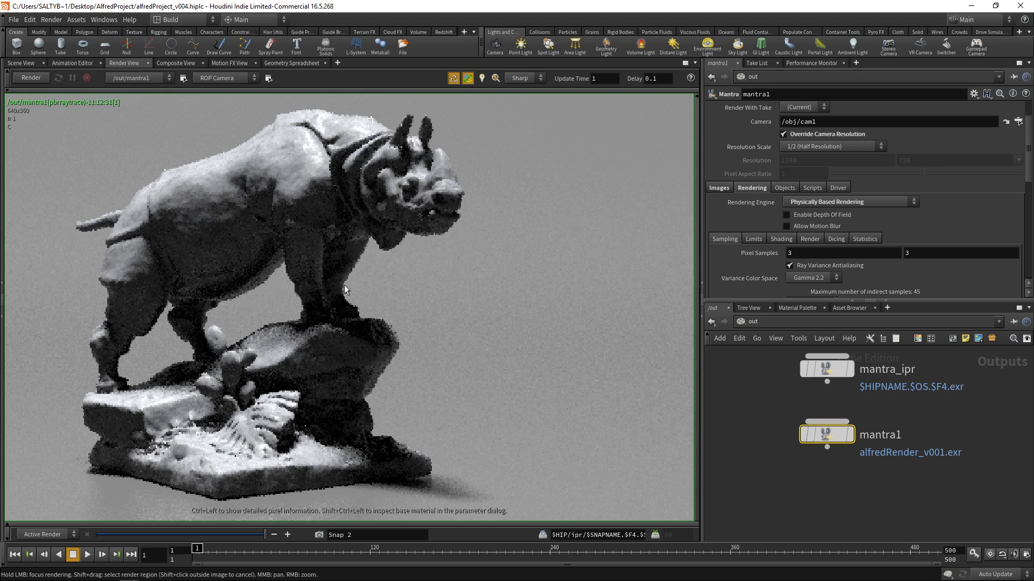
{"action": "left_click_drag", "start_coordinate": [277, 245], "coordinate": [396, 381], "text": "shift"}
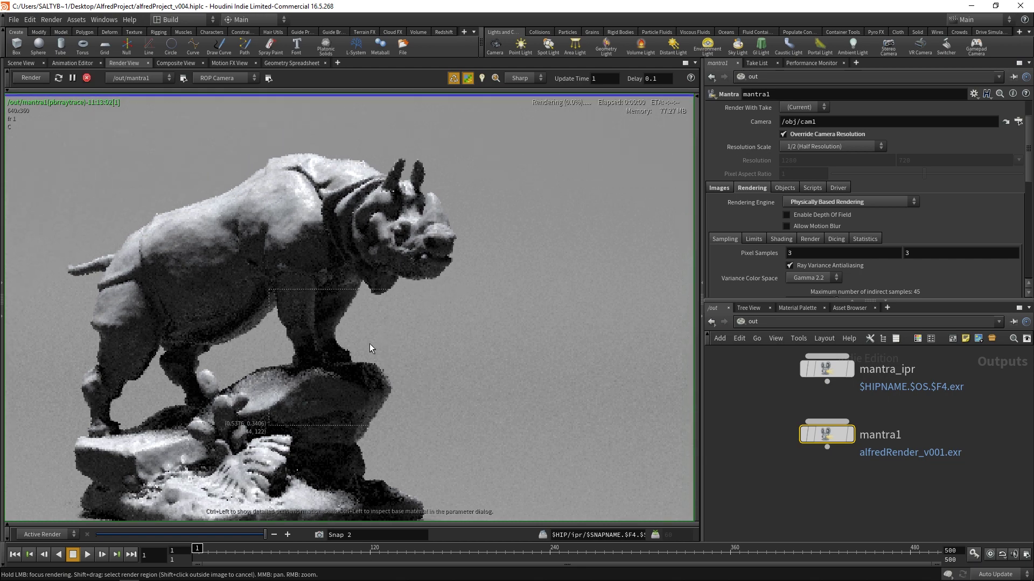
{"action": "middle_click_drag", "start_coordinate": [364, 321], "coordinate": [368, 302]}
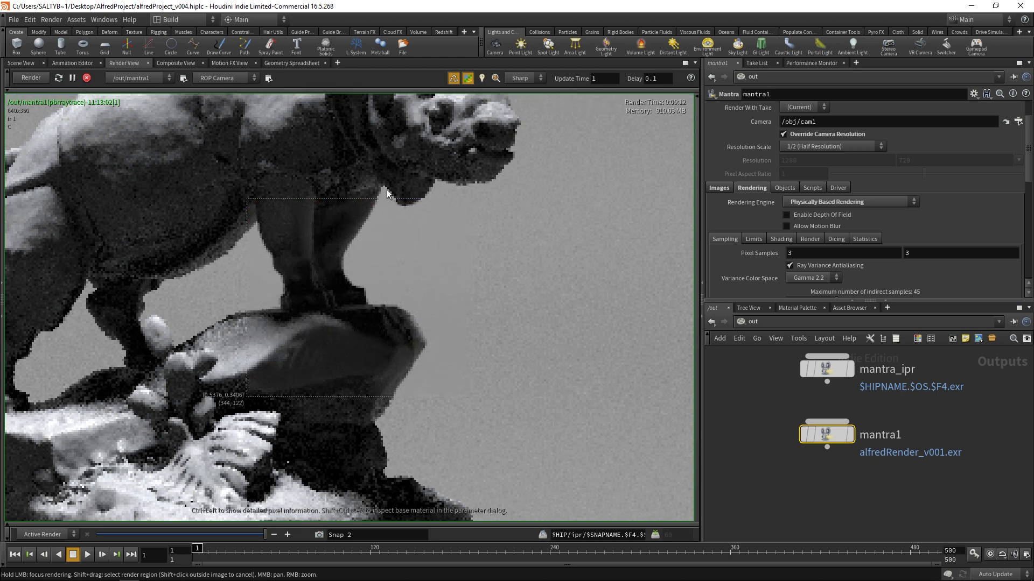
{"action": "left_click", "coordinate": [468, 80]}
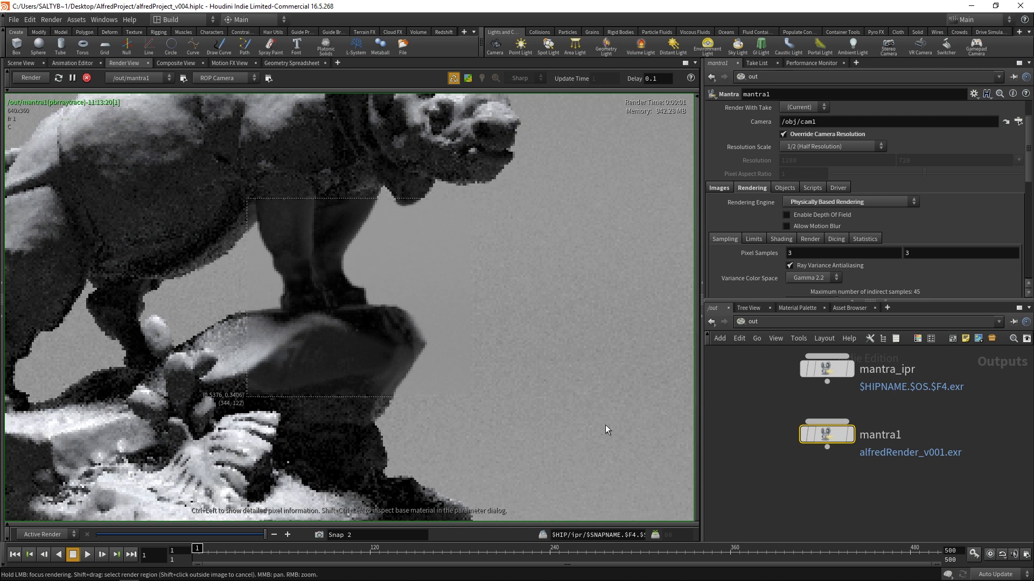
Restrict rendering to a region around the statue's head and inspect the head up close.
{"action": "middle_click_drag", "start_coordinate": [419, 233], "coordinate": [395, 360]}
{"action": "left_click_drag", "start_coordinate": [546, 146], "coordinate": [331, 336], "text": "shift"}
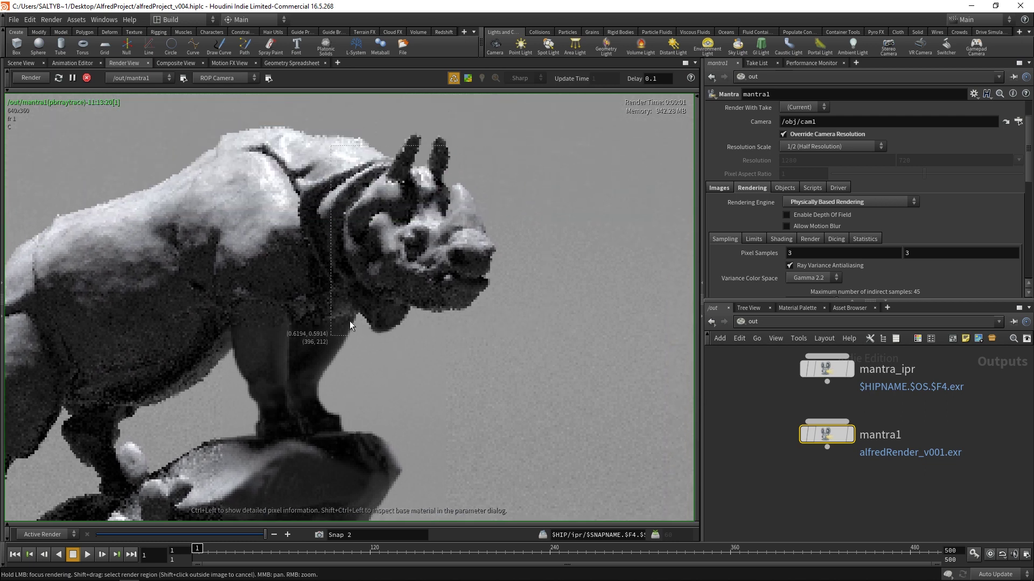
{"action": "scroll", "coordinate": [445, 272], "scroll_direction": "up", "scroll_amount": 5}
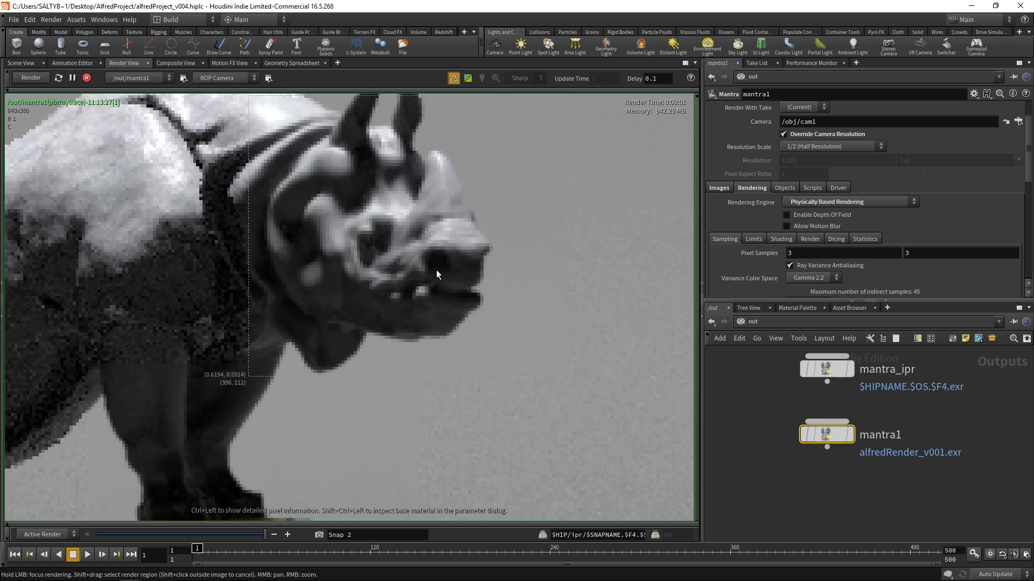
{"action": "scroll", "coordinate": [435, 269], "scroll_direction": "down", "scroll_amount": 3}
{"action": "middle_click_drag", "start_coordinate": [429, 270], "coordinate": [398, 303]}
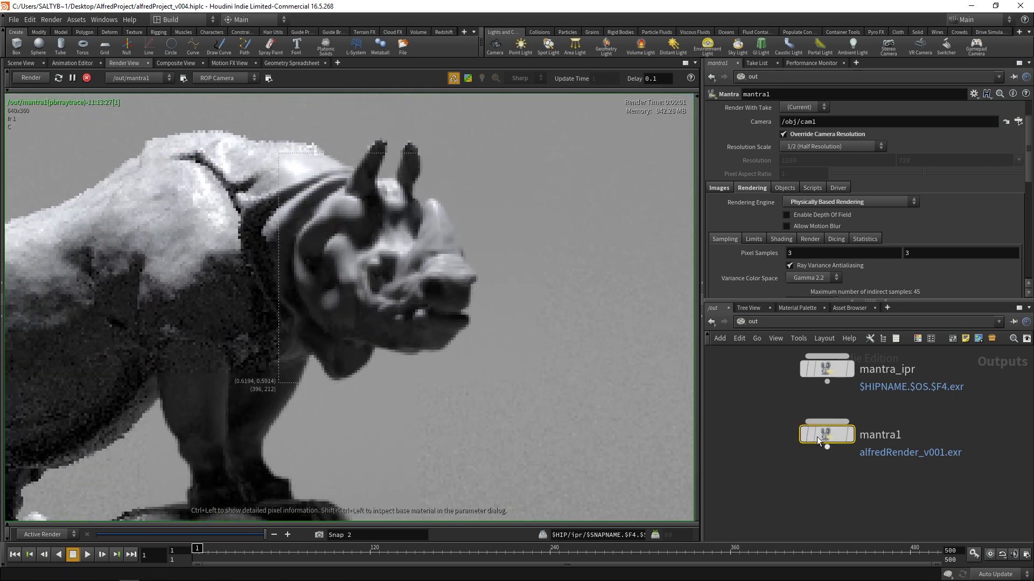
Set Max Ray Samples on mantra1 to 1 to test the lowest indirect sampling.
{"action": "scroll", "coordinate": [829, 211], "scroll_direction": "down", "scroll_amount": 3}
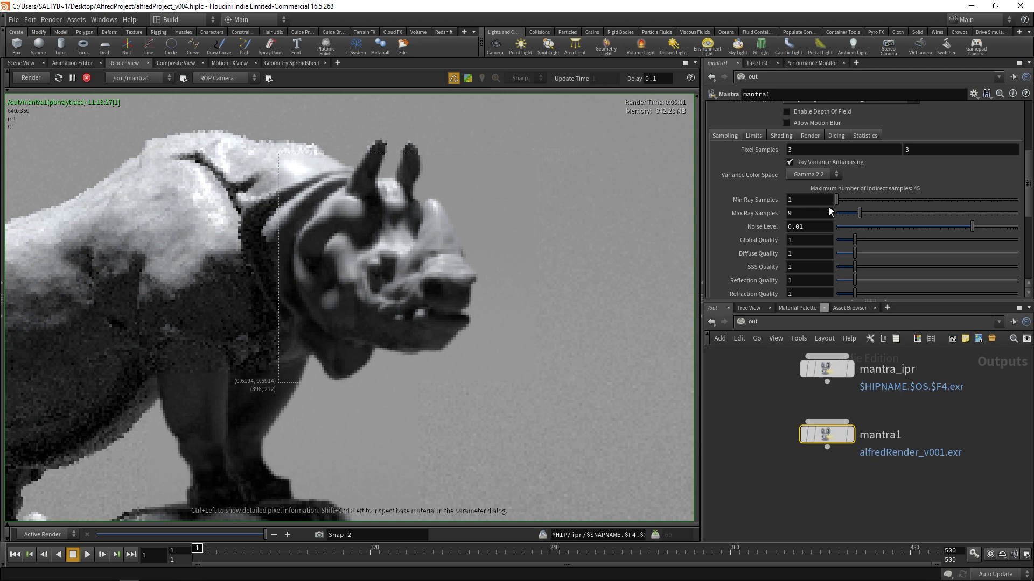
{"action": "left_click", "coordinate": [801, 214]}
{"action": "type", "text": "1"}
{"action": "key", "text": "Return"}
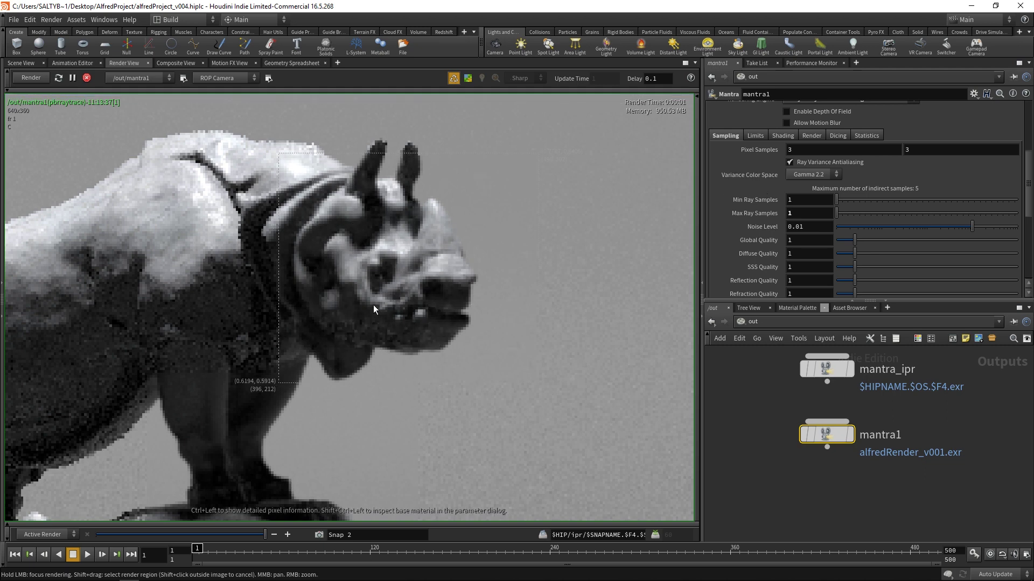
Set both Min and Max Ray Samples to 4 and inspect the noise on the statue's head.
{"action": "left_click", "coordinate": [805, 198]}
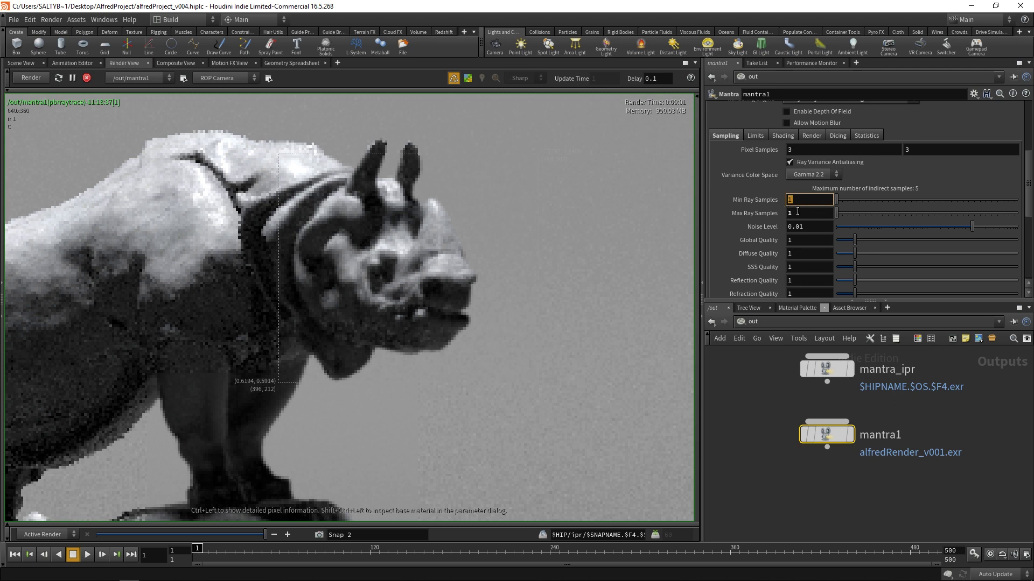
{"action": "type", "text": "4"}
{"action": "key", "text": "Return"}
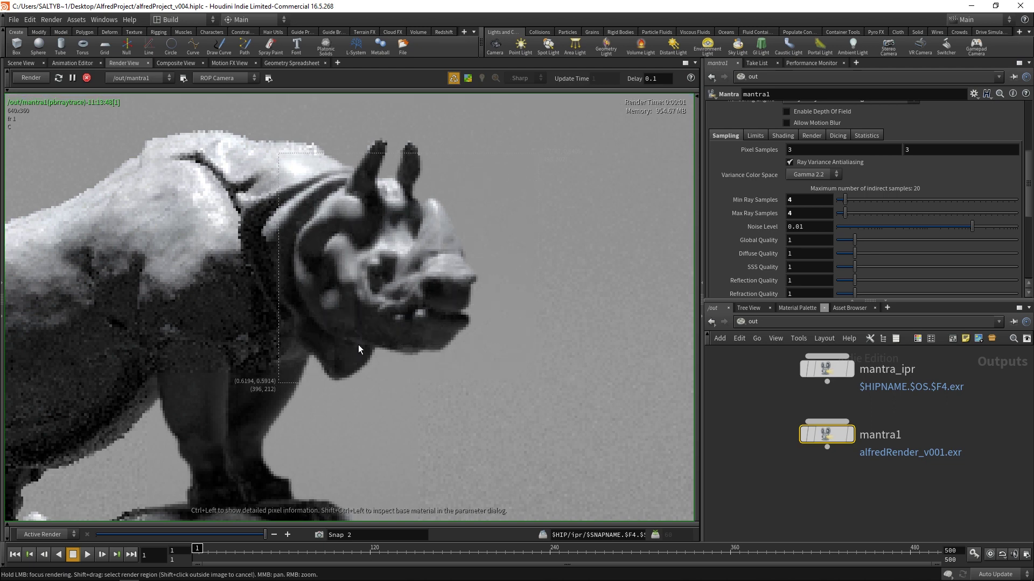
{"action": "middle_click_drag", "start_coordinate": [385, 345], "coordinate": [392, 319]}
{"action": "right_click_drag", "start_coordinate": [392, 318], "coordinate": [519, 282]}
{"action": "middle_click_drag", "start_coordinate": [374, 309], "coordinate": [354, 371]}
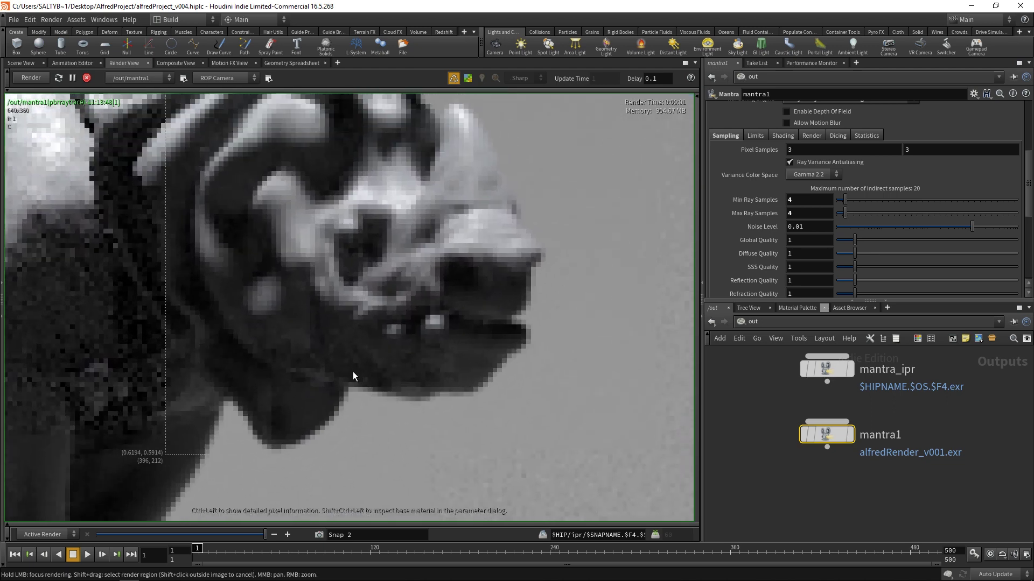
Raise both Min and Max Ray Samples to 8, then to 16, and inspect the head render.
{"action": "left_click", "coordinate": [808, 201]}
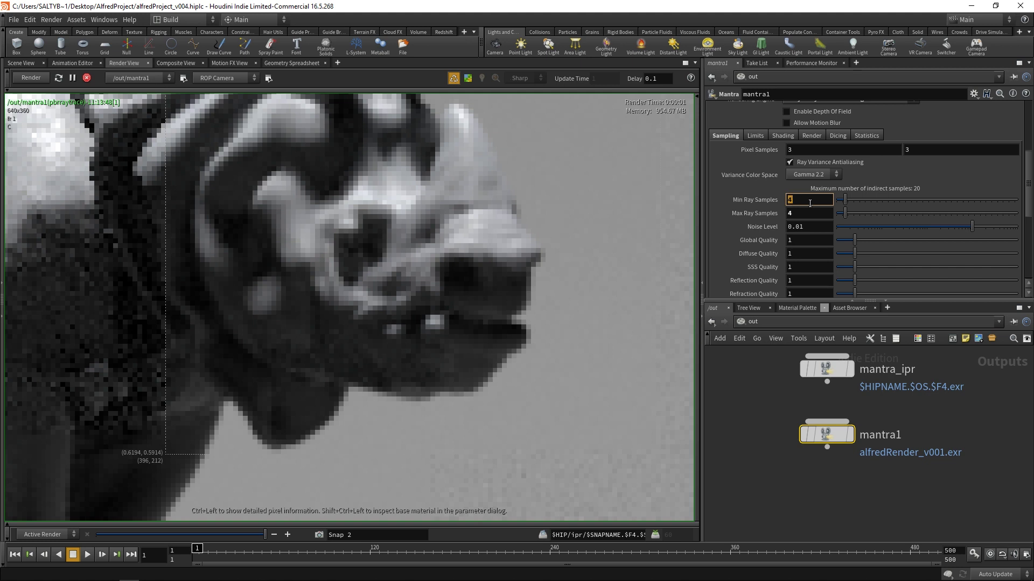
{"action": "key", "text": "Return"}
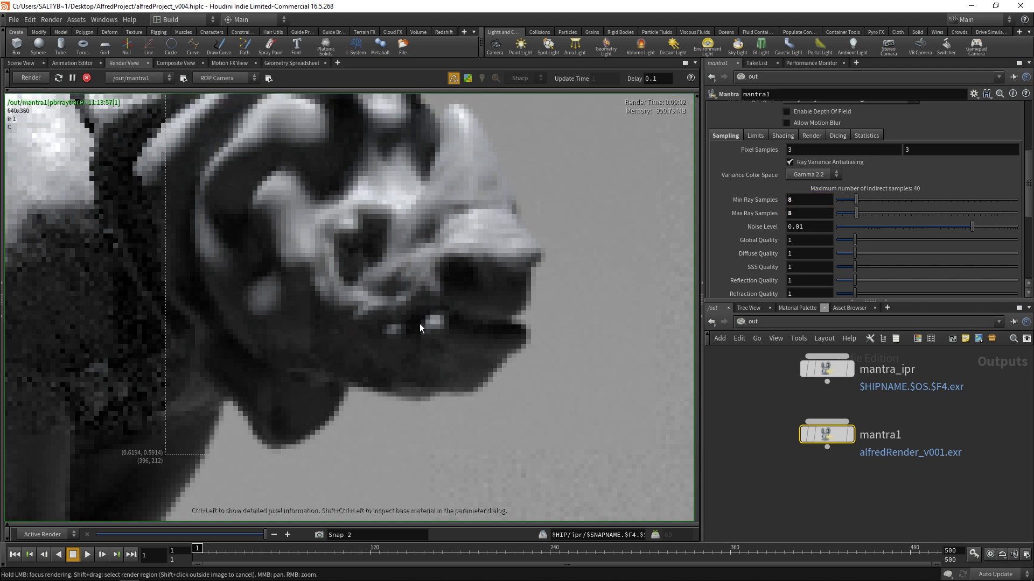
{"action": "left_click", "coordinate": [789, 201]}
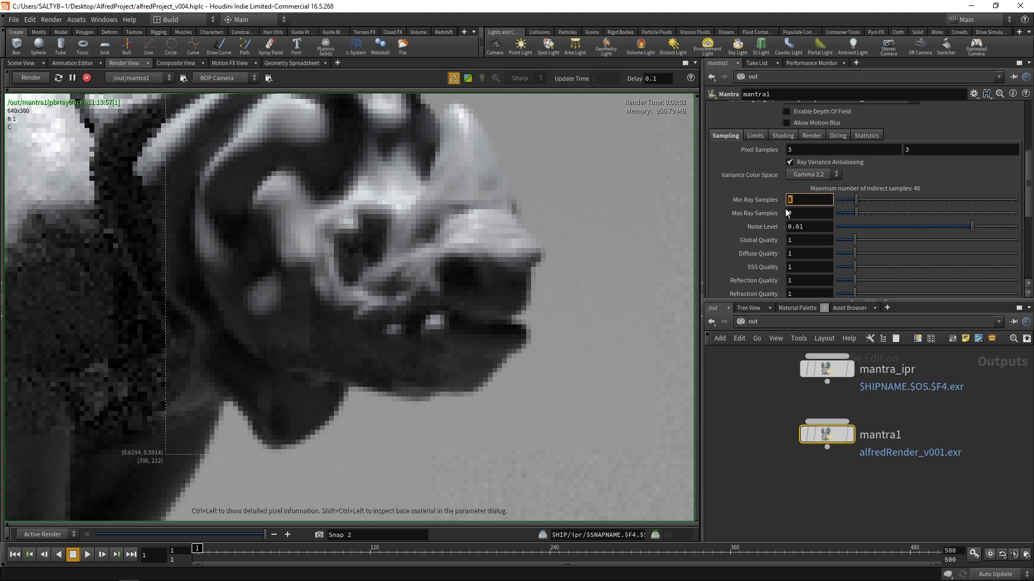
{"action": "type", "text": "16"}
{"action": "key", "text": "Return"}
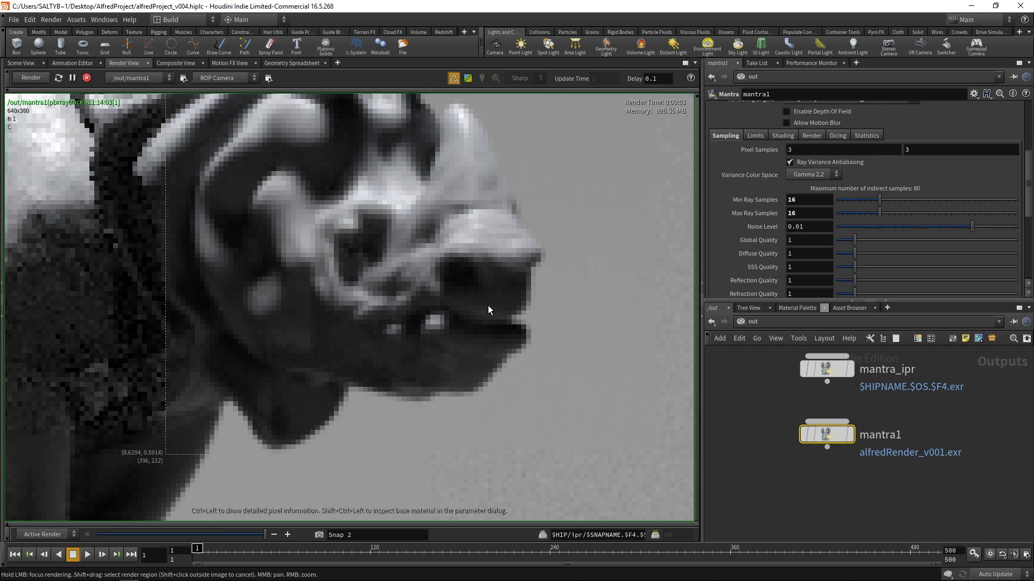
{"action": "middle_click_drag", "start_coordinate": [461, 261], "coordinate": [441, 287]}
{"action": "right_click_drag", "start_coordinate": [440, 287], "coordinate": [407, 292]}
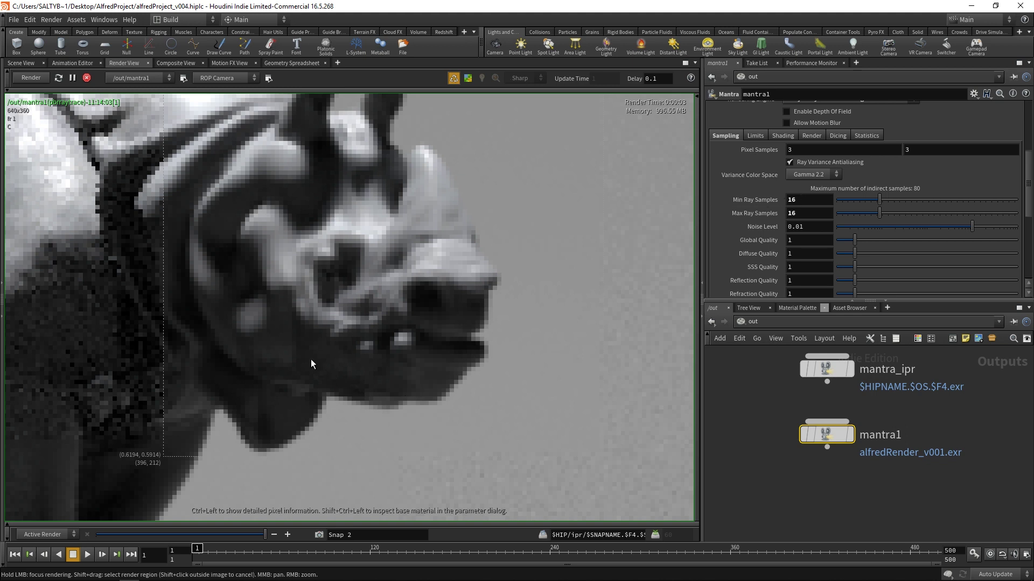
Set both Min and Max Ray Samples to 32.
{"action": "left_click_drag", "start_coordinate": [804, 200], "coordinate": [771, 215]}
{"action": "type", "text": "3232"}
{"action": "key", "text": "Return"}
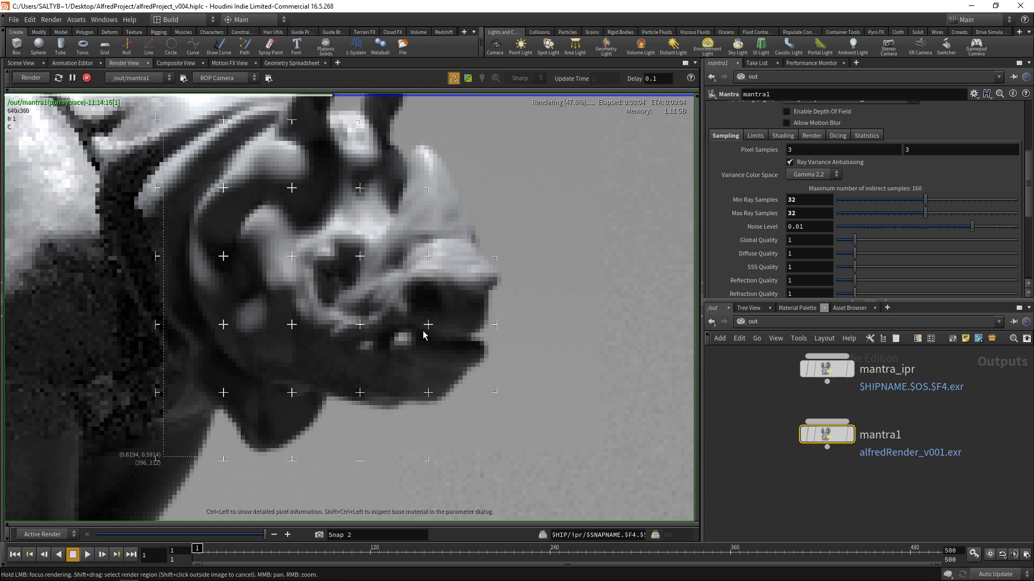
Inspect the head, then restrict rendering to a region around the statue's front feet and the rock beneath them.
{"action": "middle_click_drag", "start_coordinate": [416, 343], "coordinate": [433, 340]}
{"action": "right_click_drag", "start_coordinate": [433, 340], "coordinate": [346, 361]}
{"action": "middle_click_drag", "start_coordinate": [407, 320], "coordinate": [444, 266]}
{"action": "scroll", "coordinate": [366, 320], "scroll_direction": "up", "scroll_amount": 3}
{"action": "middle_click_drag", "start_coordinate": [365, 319], "coordinate": [508, 207]}
{"action": "middle_click_drag", "start_coordinate": [447, 322], "coordinate": [424, 261]}
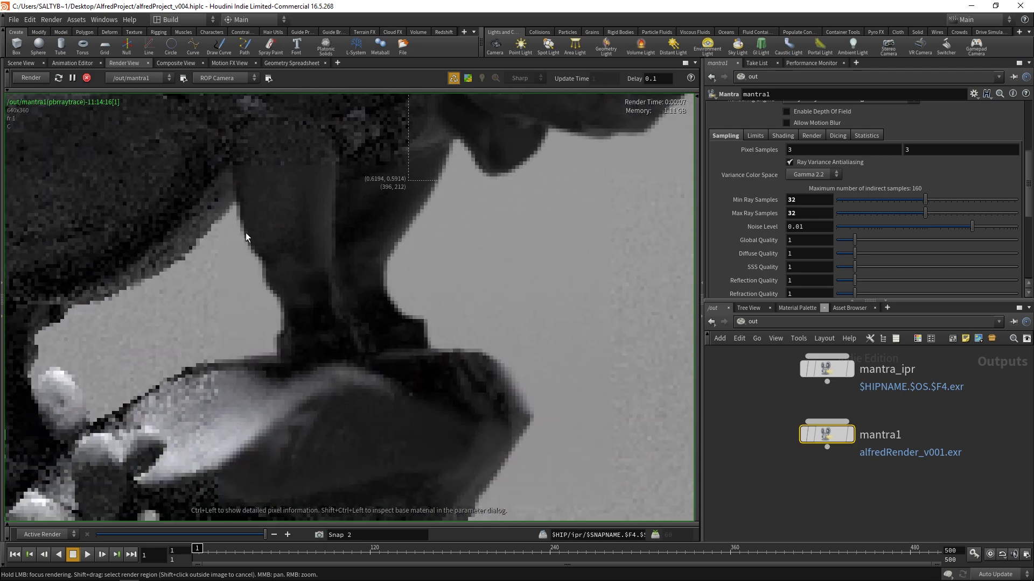
{"action": "left_click_drag", "start_coordinate": [227, 243], "coordinate": [572, 483], "text": "shift"}
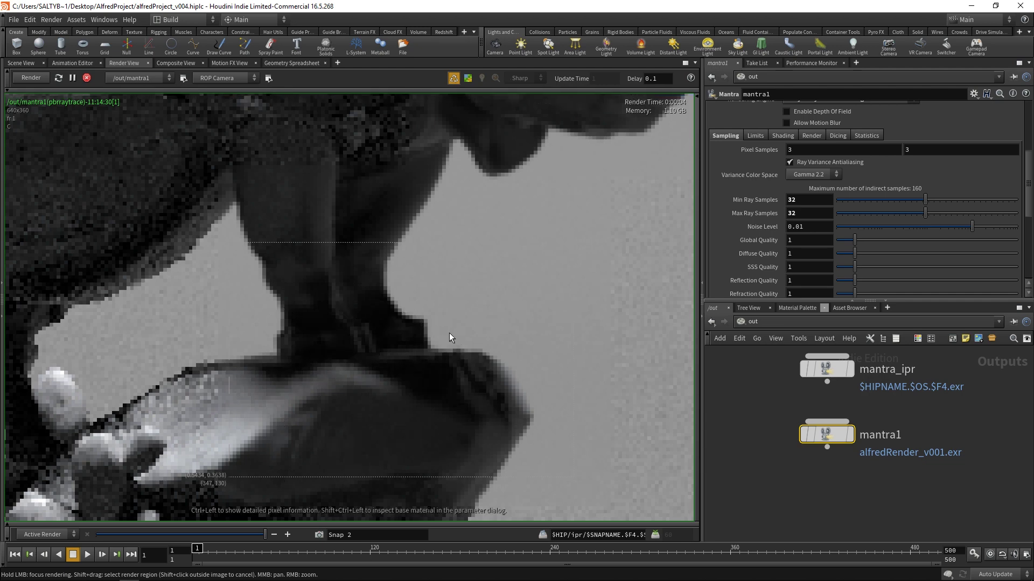
{"action": "right_click_drag", "start_coordinate": [449, 333], "coordinate": [427, 330]}
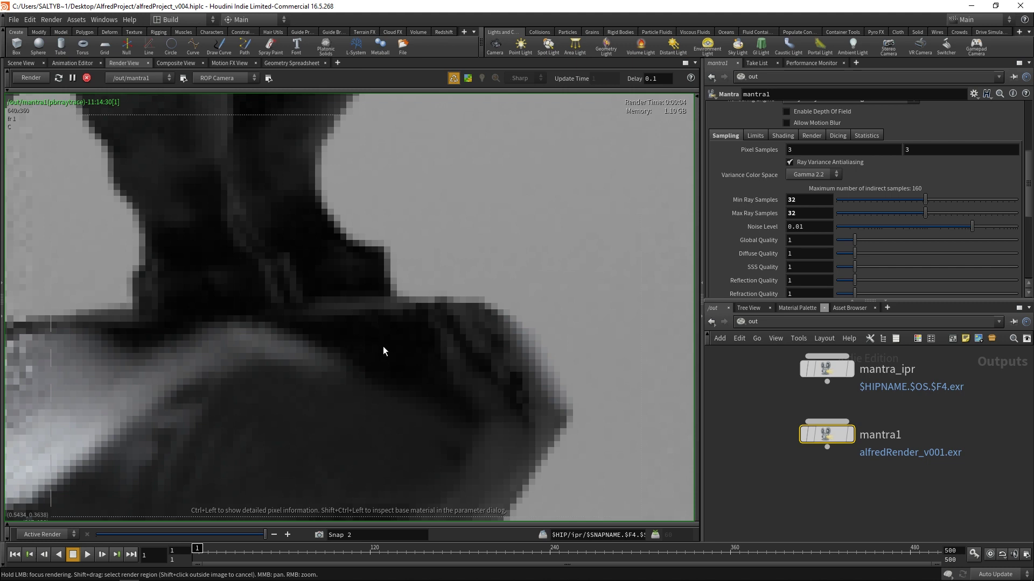
Set both Min and Max Ray Samples to 48.
{"action": "left_click_drag", "start_coordinate": [809, 213], "coordinate": [756, 197]}
{"action": "type", "text": "48"}
{"action": "key", "text": "Return"}
{"action": "type", "text": "48"}
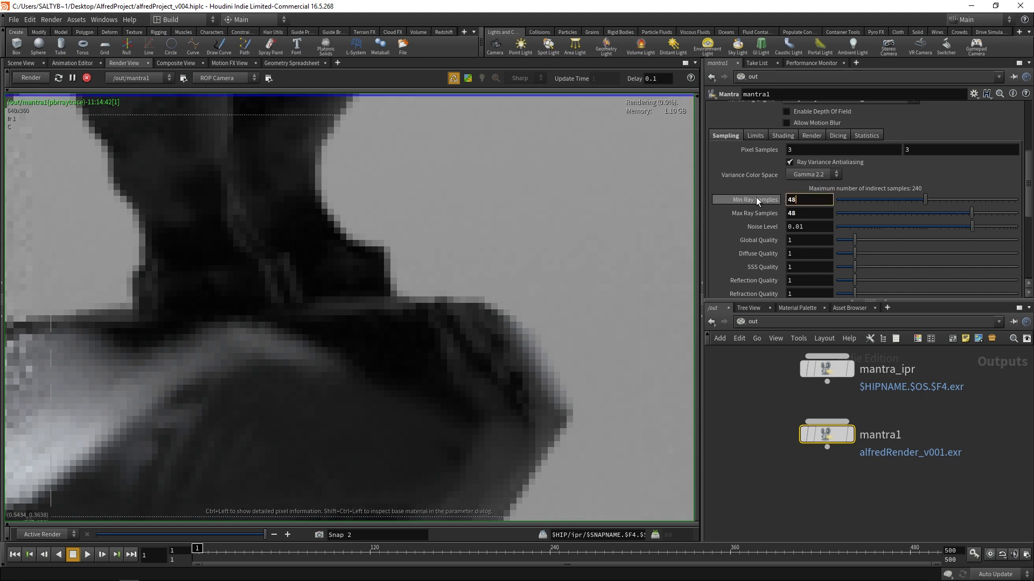
{"action": "left_click", "coordinate": [754, 200]}
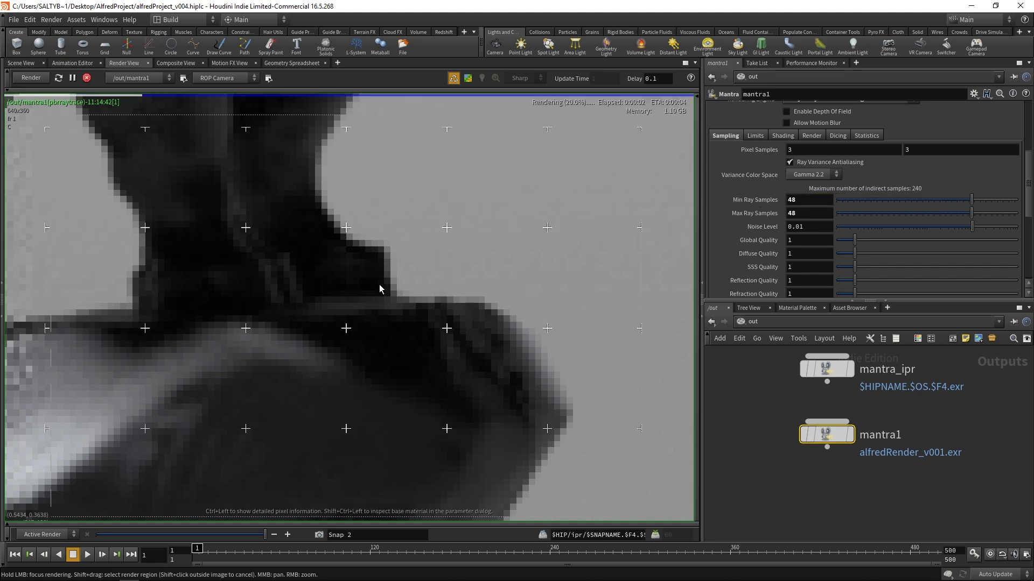
Examine the noise on the front feet and rock, then compare the region with the whole statue.
{"action": "middle_click_drag", "start_coordinate": [417, 278], "coordinate": [395, 300]}
{"action": "scroll", "coordinate": [388, 295], "scroll_direction": "down", "scroll_amount": 1}
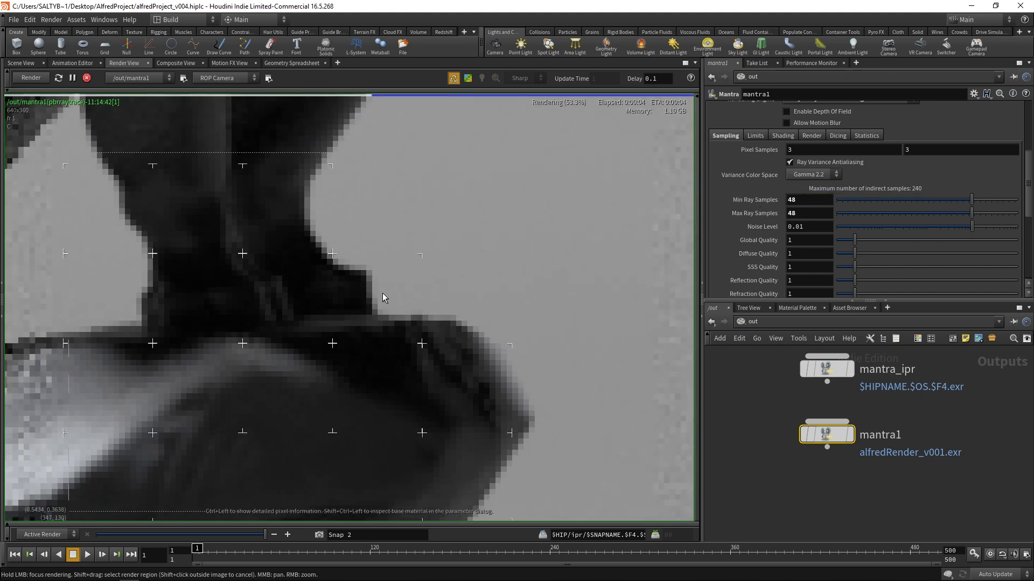
{"action": "right_click_drag", "start_coordinate": [376, 324], "coordinate": [352, 345]}
{"action": "middle_click_drag", "start_coordinate": [353, 345], "coordinate": [351, 302]}
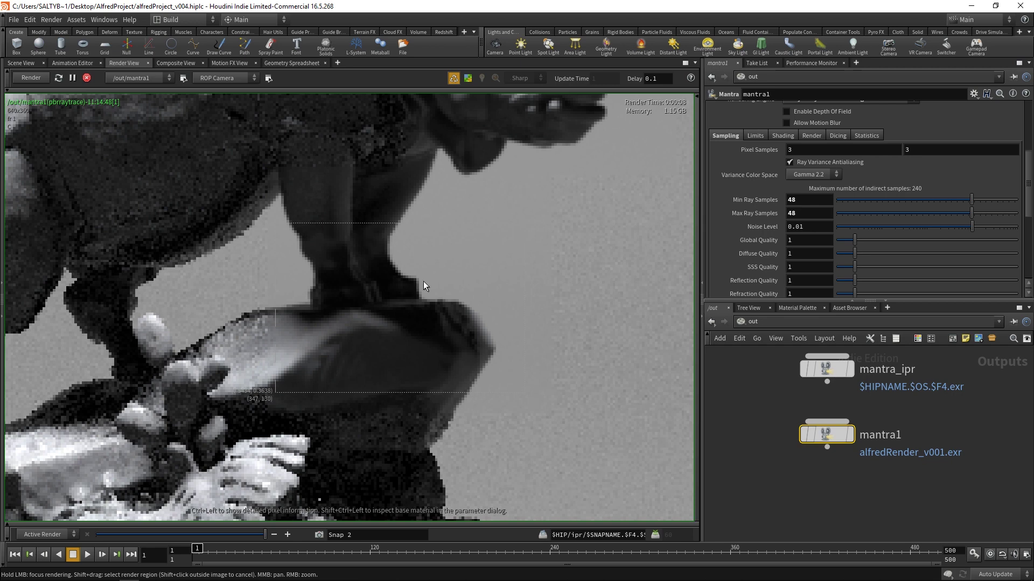
{"action": "scroll", "coordinate": [425, 282], "scroll_direction": "down", "scroll_amount": 4}
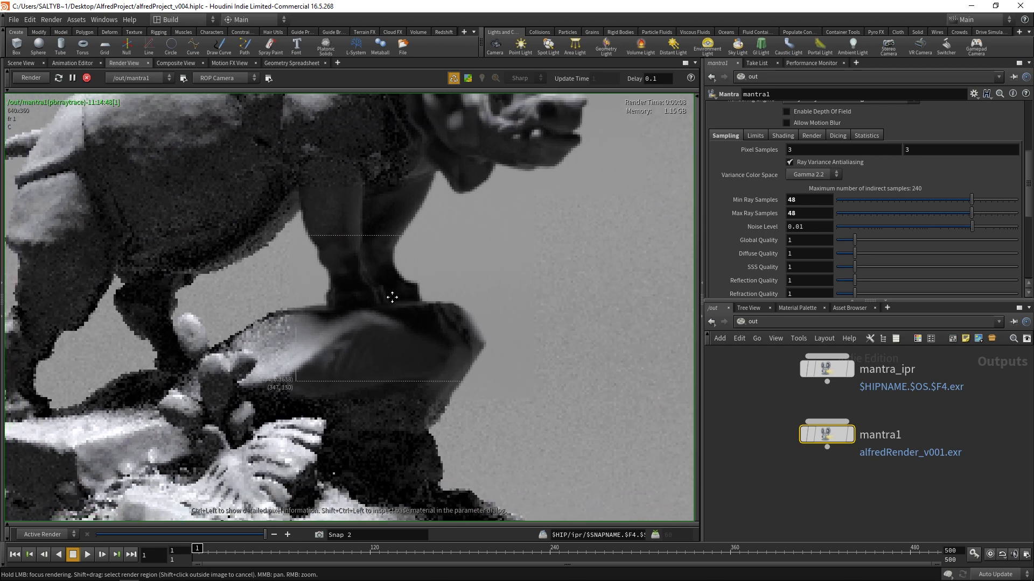
{"action": "scroll", "coordinate": [377, 299], "scroll_direction": "down", "scroll_amount": 3}
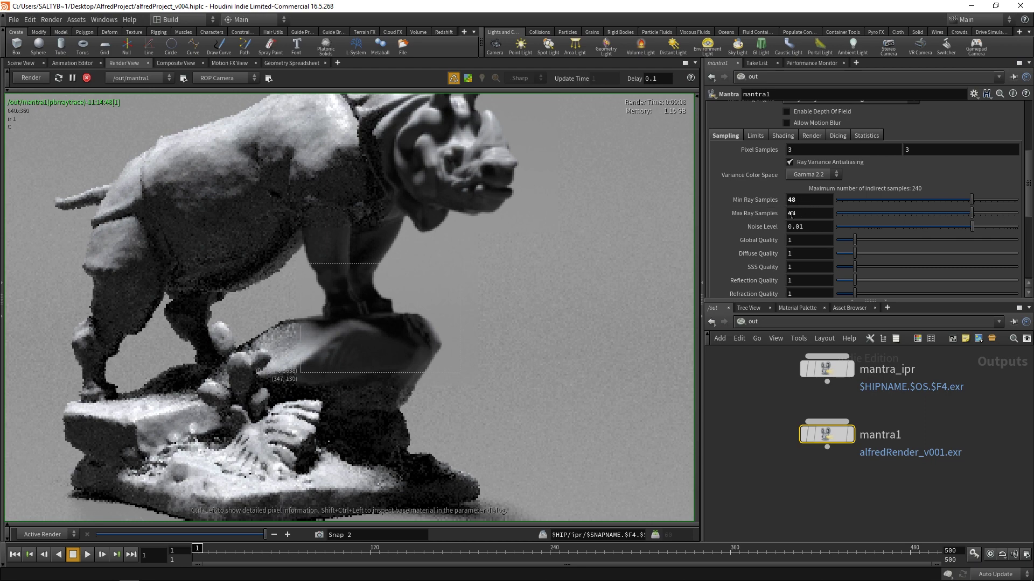
{"action": "scroll", "coordinate": [457, 293], "scroll_direction": "down", "scroll_amount": 2}
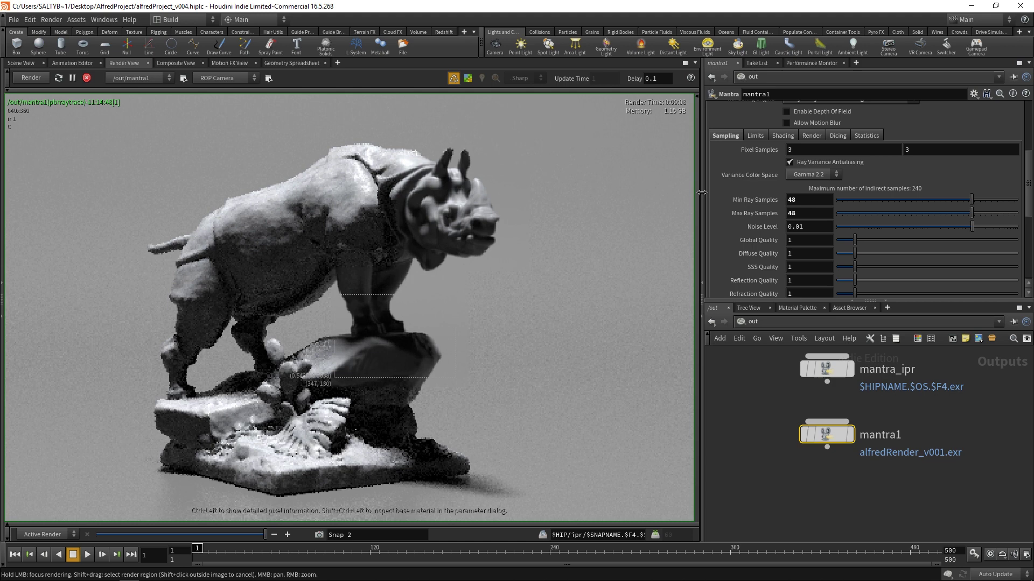
Disable Override Camera Resolution on mantra1 and frame the front feet region in the render view.
{"action": "left_click_drag", "start_coordinate": [1028, 175], "coordinate": [952, 130]}
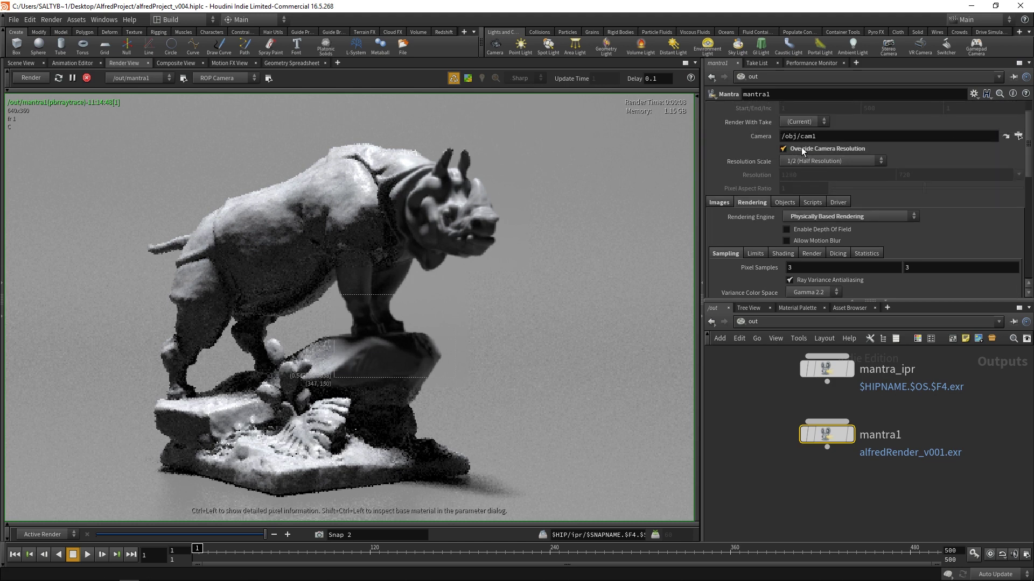
{"action": "left_click", "coordinate": [818, 148]}
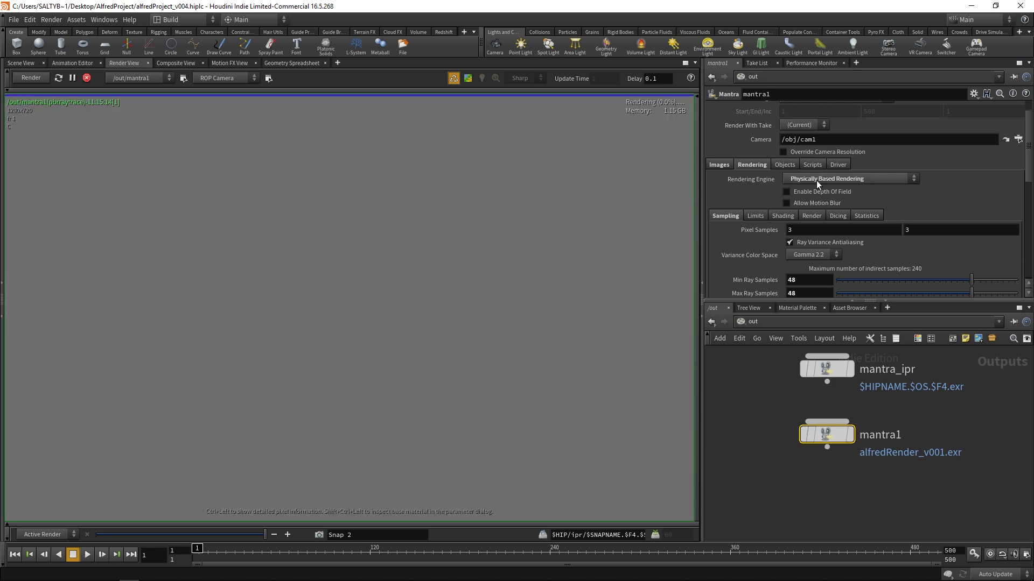
{"action": "middle_click_drag", "start_coordinate": [399, 298], "coordinate": [246, 352]}
{"action": "middle_click_drag", "start_coordinate": [442, 287], "coordinate": [390, 290]}
{"action": "right_click_drag", "start_coordinate": [395, 289], "coordinate": [625, 270]}
{"action": "right_click_drag", "start_coordinate": [429, 289], "coordinate": [491, 283]}
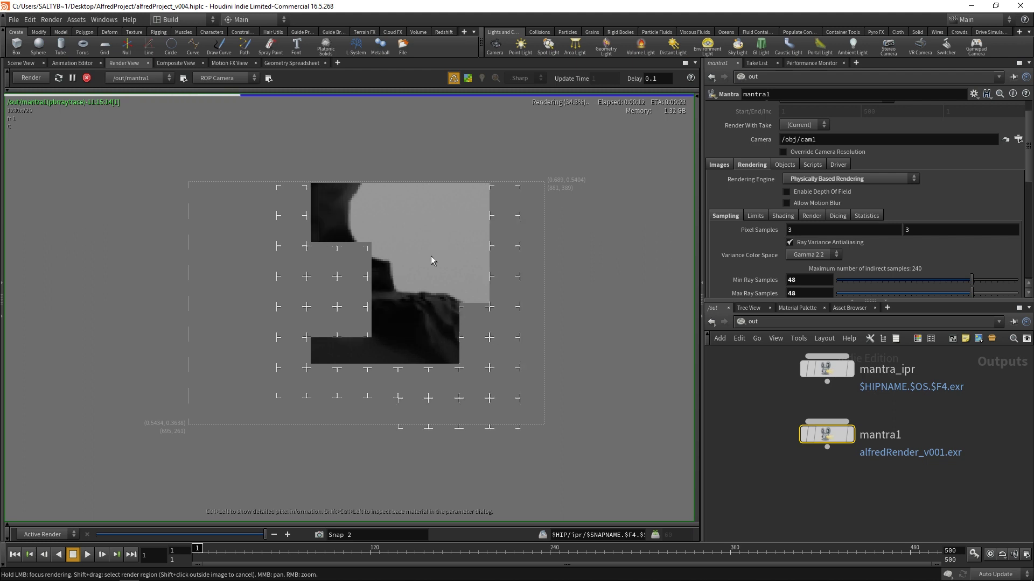
Examine the full-resolution render of the front feet and rock for remaining noise as it progresses.
{"action": "middle_click_drag", "start_coordinate": [383, 269], "coordinate": [379, 277]}
{"action": "right_click_drag", "start_coordinate": [378, 276], "coordinate": [438, 264]}
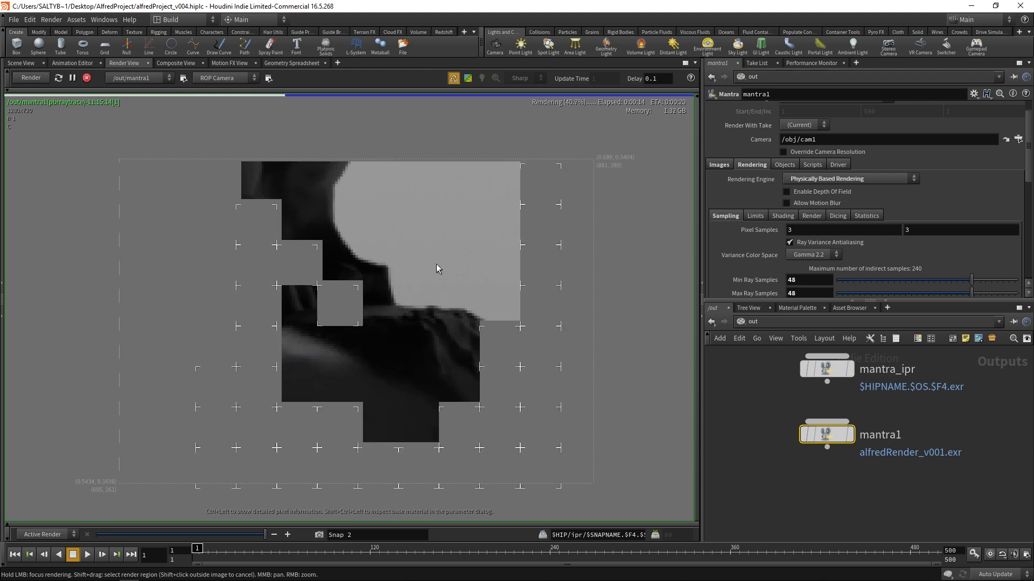
{"action": "middle_click_drag", "start_coordinate": [401, 296], "coordinate": [415, 286]}
{"action": "right_click_drag", "start_coordinate": [415, 289], "coordinate": [464, 284]}
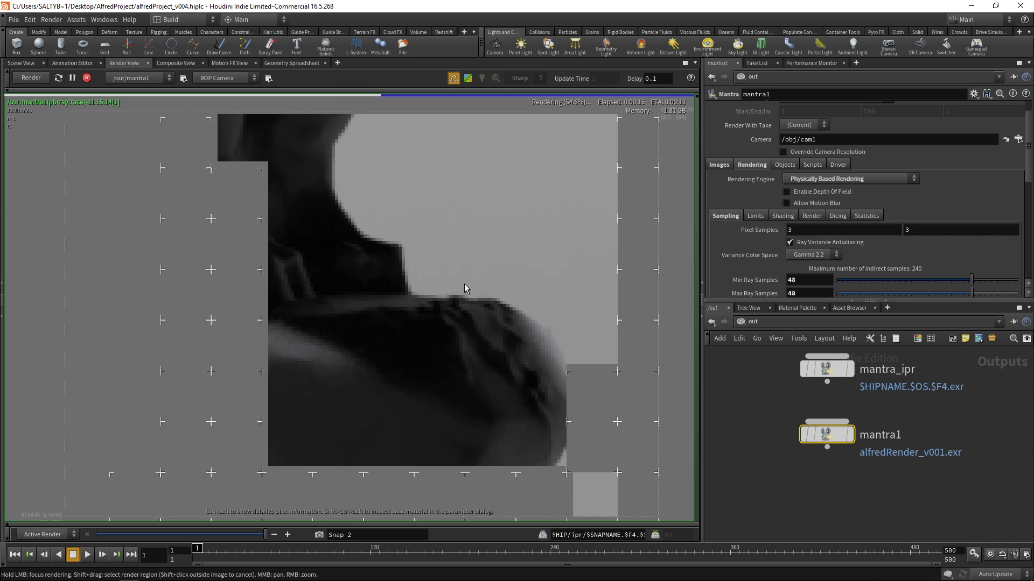
{"action": "middle_click_drag", "start_coordinate": [388, 254], "coordinate": [395, 291]}
{"action": "right_click_drag", "start_coordinate": [394, 292], "coordinate": [366, 296]}
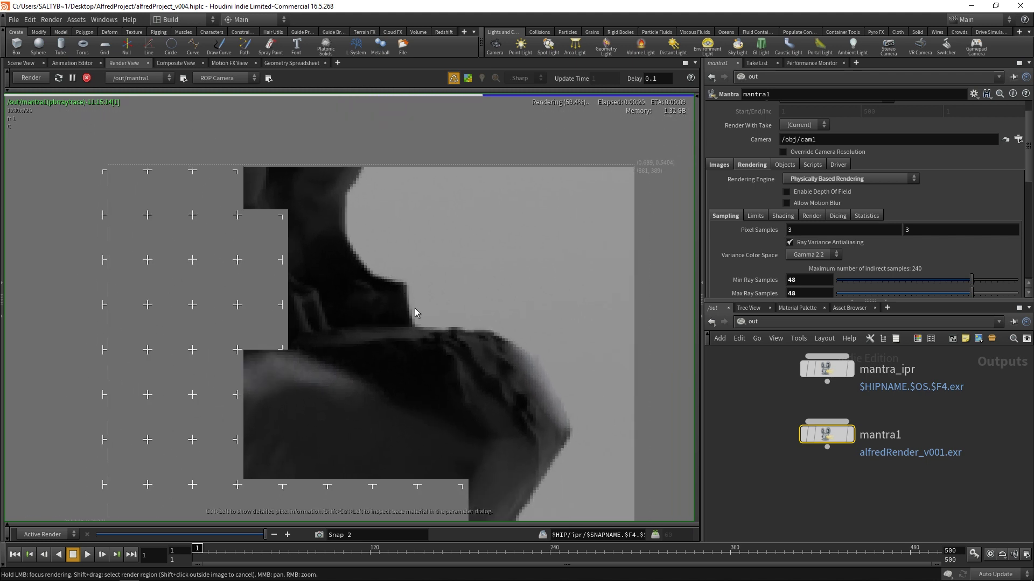
{"action": "middle_click_drag", "start_coordinate": [368, 352], "coordinate": [369, 367]}
{"action": "right_click_drag", "start_coordinate": [370, 367], "coordinate": [348, 367]}
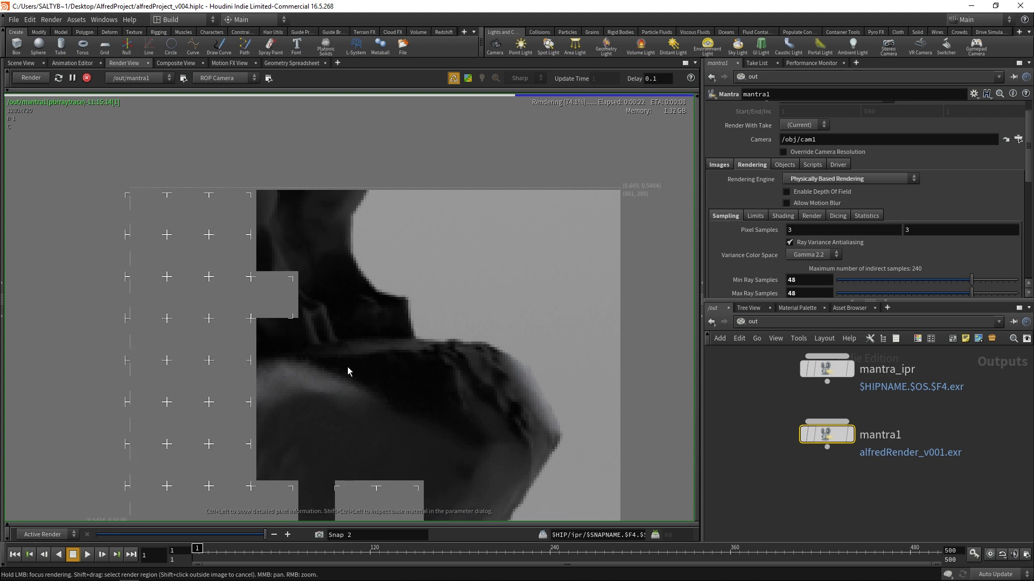
{"action": "middle_click_drag", "start_coordinate": [349, 366], "coordinate": [363, 319]}
{"action": "right_click_drag", "start_coordinate": [363, 320], "coordinate": [329, 338]}
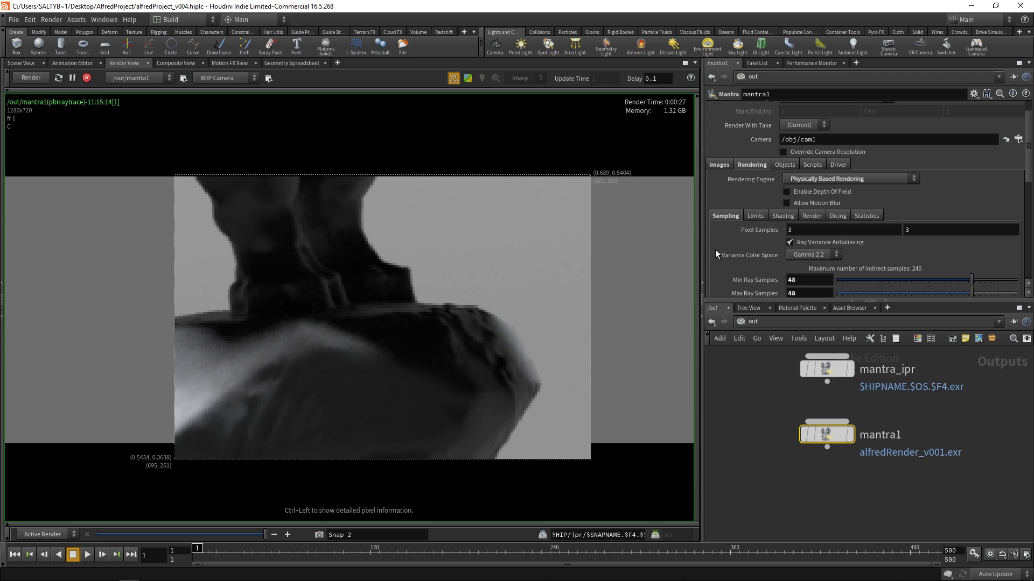
Set both Min and Max Ray Samples to 64.
{"action": "scroll", "coordinate": [1026, 180], "scroll_direction": "down", "scroll_amount": 2}
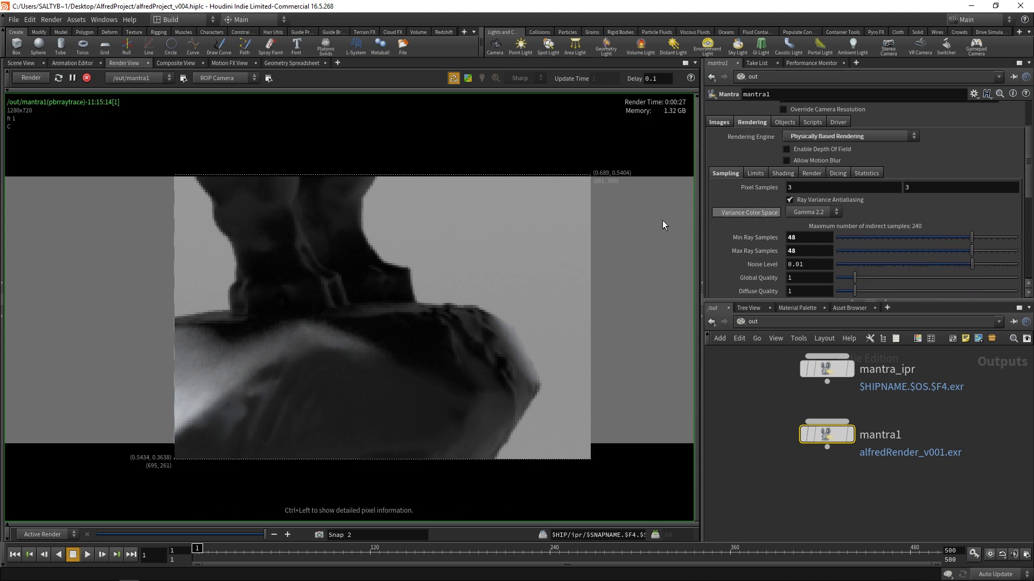
{"action": "left_click", "coordinate": [799, 237]}
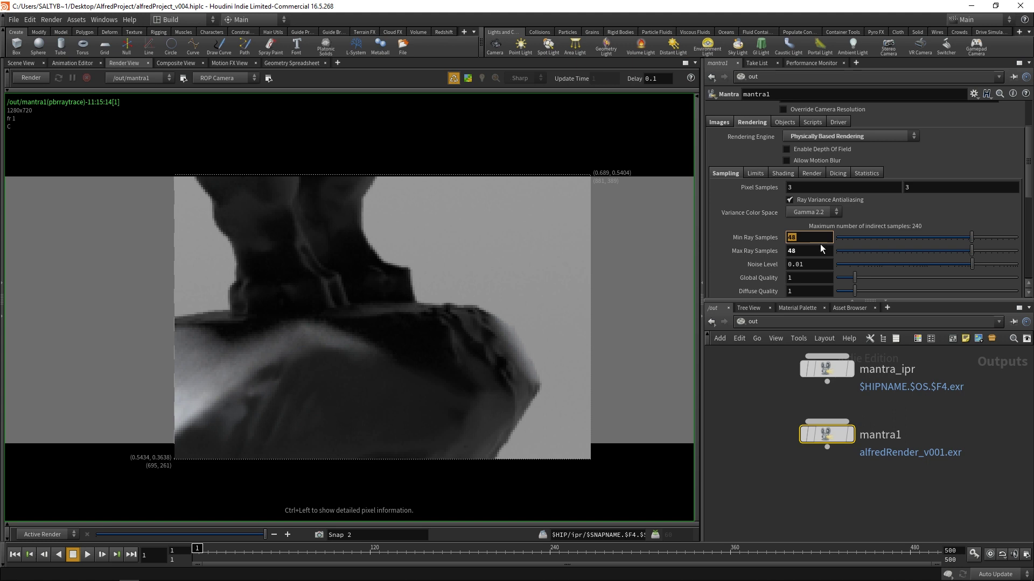
{"action": "type", "text": "64"}
{"action": "double_click", "coordinate": [815, 251]}
{"action": "type", "text": "64"}
{"action": "left_click", "coordinate": [806, 236]}
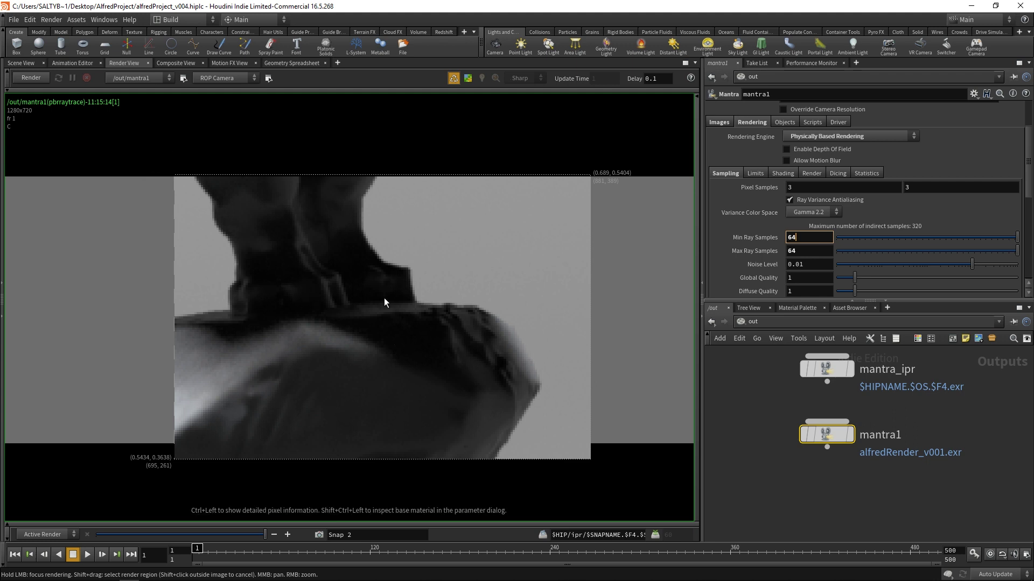
Set mantra1's Min Ray Samples to 1 and render the front feet region again.
{"action": "middle_click_drag", "start_coordinate": [383, 298], "coordinate": [365, 321]}
{"action": "scroll", "coordinate": [357, 330], "scroll_direction": "down", "scroll_amount": 1}
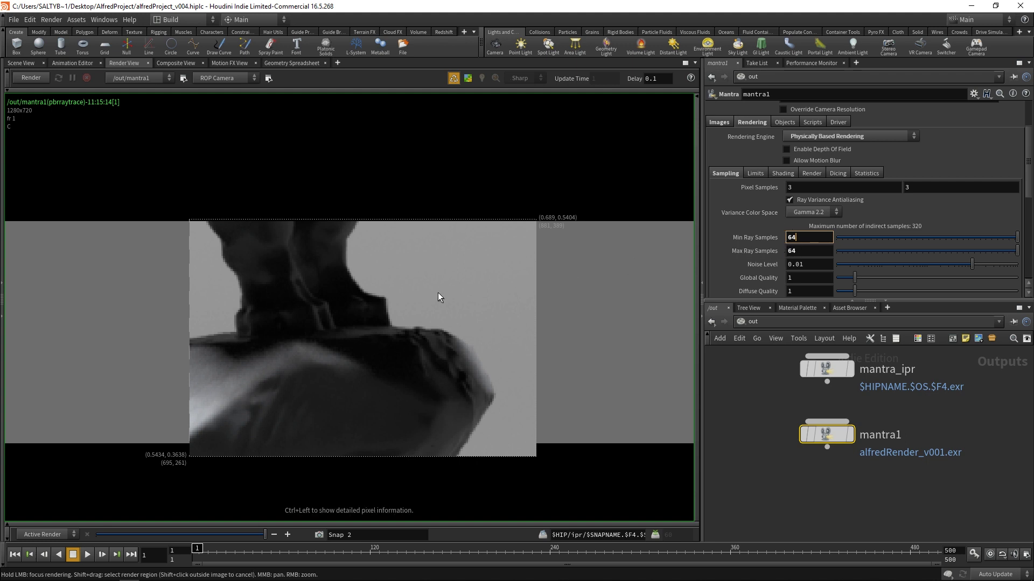
{"action": "middle_click_drag", "start_coordinate": [385, 314], "coordinate": [399, 320]}
{"action": "scroll", "coordinate": [401, 315], "scroll_direction": "down", "scroll_amount": 1}
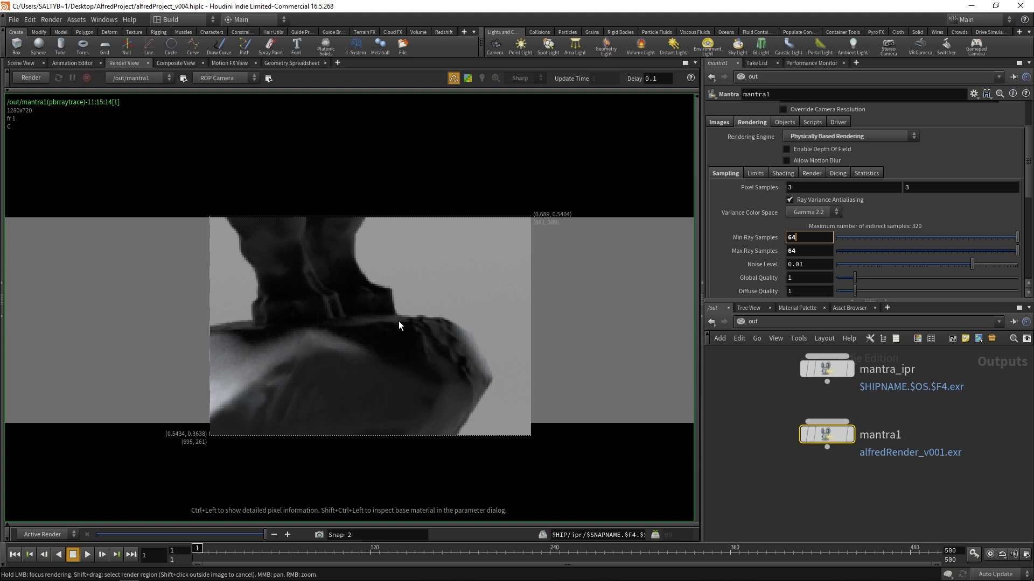
{"action": "double_click", "coordinate": [788, 237]}
{"action": "type", "text": "1"}
{"action": "key", "text": "Return"}
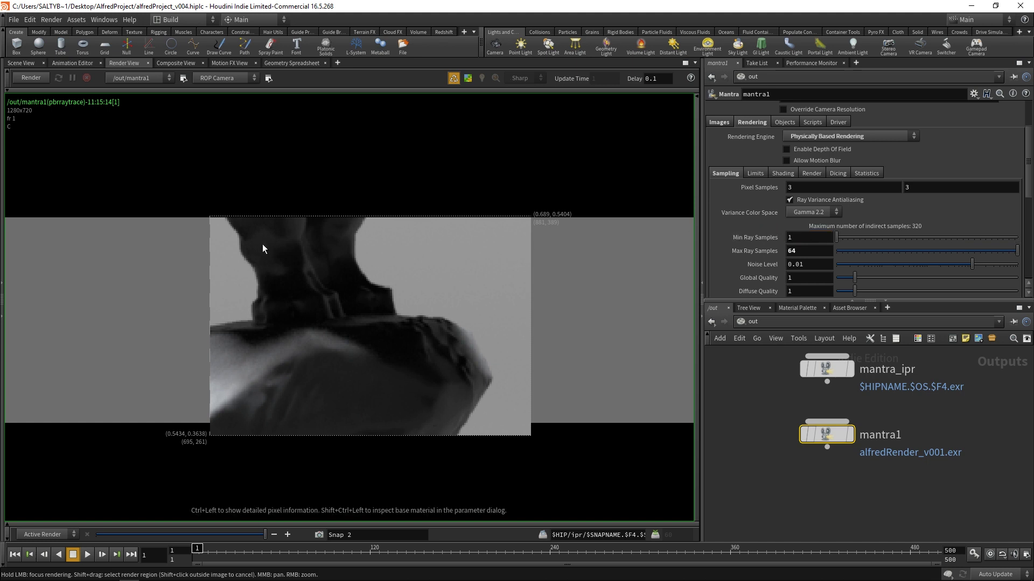
{"action": "left_click", "coordinate": [41, 79]}
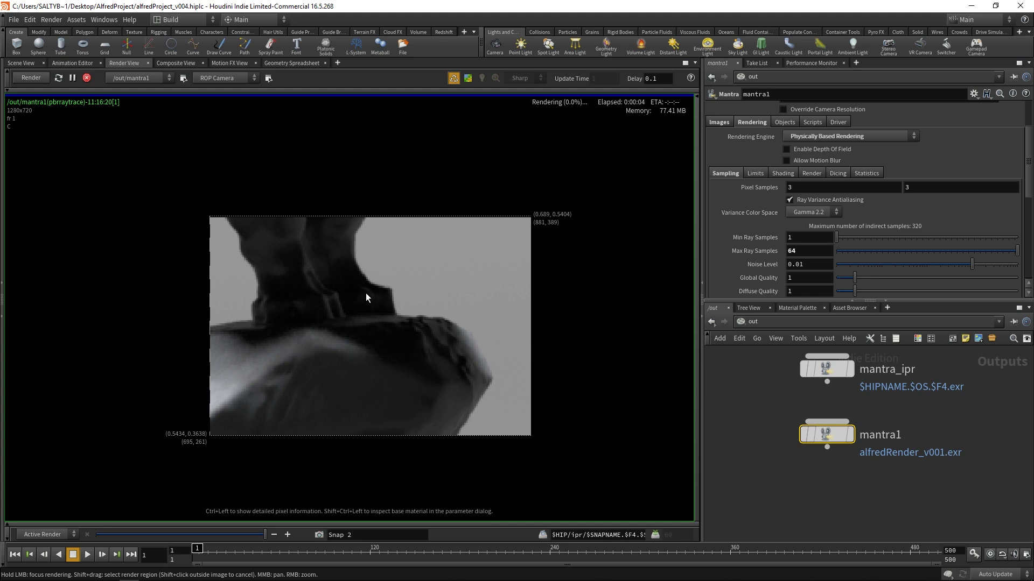
Inspect the region render for noise and set mantra1's Noise Level to 0.005.
{"action": "middle_click_drag", "start_coordinate": [602, 296], "coordinate": [612, 276]}
{"action": "right_click_drag", "start_coordinate": [598, 291], "coordinate": [609, 273]}
{"action": "middle_click_drag", "start_coordinate": [581, 270], "coordinate": [617, 260]}
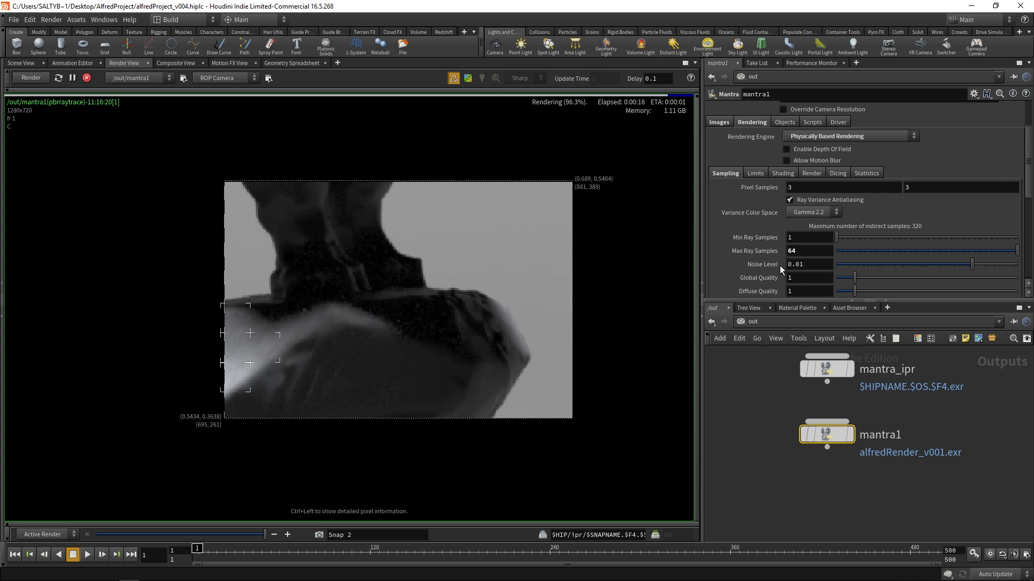
{"action": "middle_click_drag", "start_coordinate": [422, 306], "coordinate": [415, 302]}
{"action": "right_click_drag", "start_coordinate": [415, 302], "coordinate": [453, 289]}
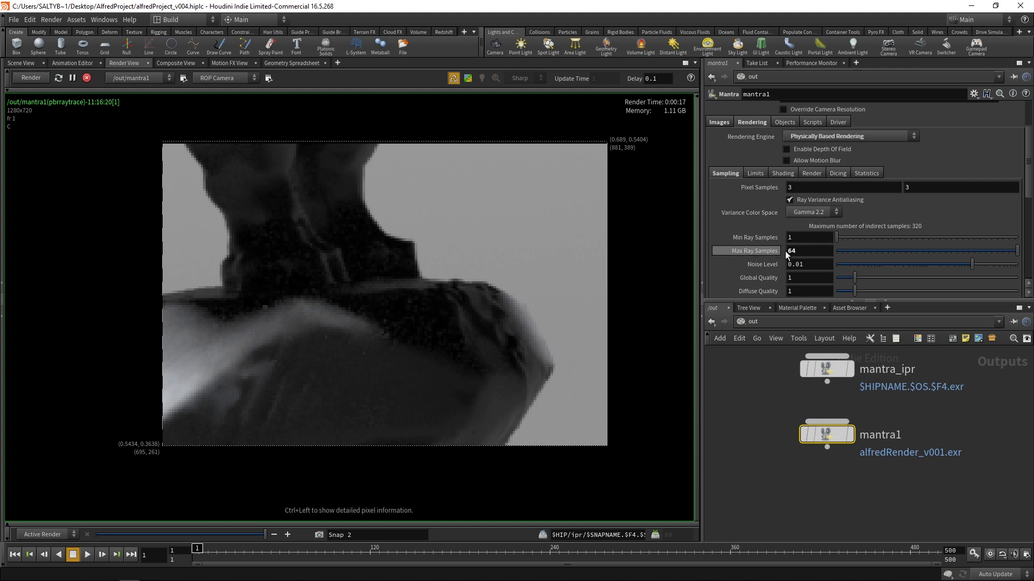
{"action": "left_click_drag", "start_coordinate": [812, 264], "coordinate": [745, 271]}
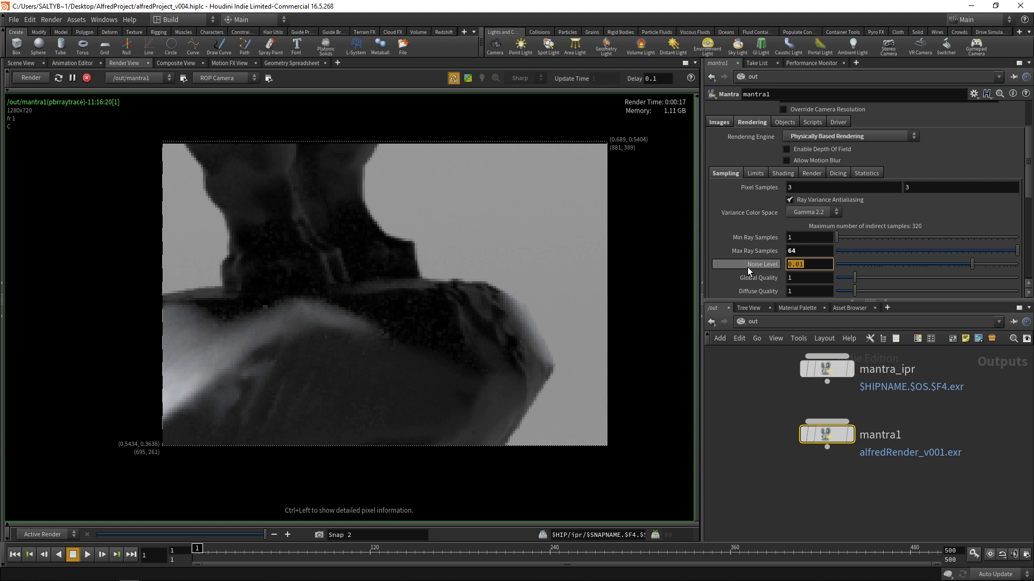
{"action": "left_click", "coordinate": [764, 266]}
{"action": "left_click_drag", "start_coordinate": [813, 264], "coordinate": [762, 260]}
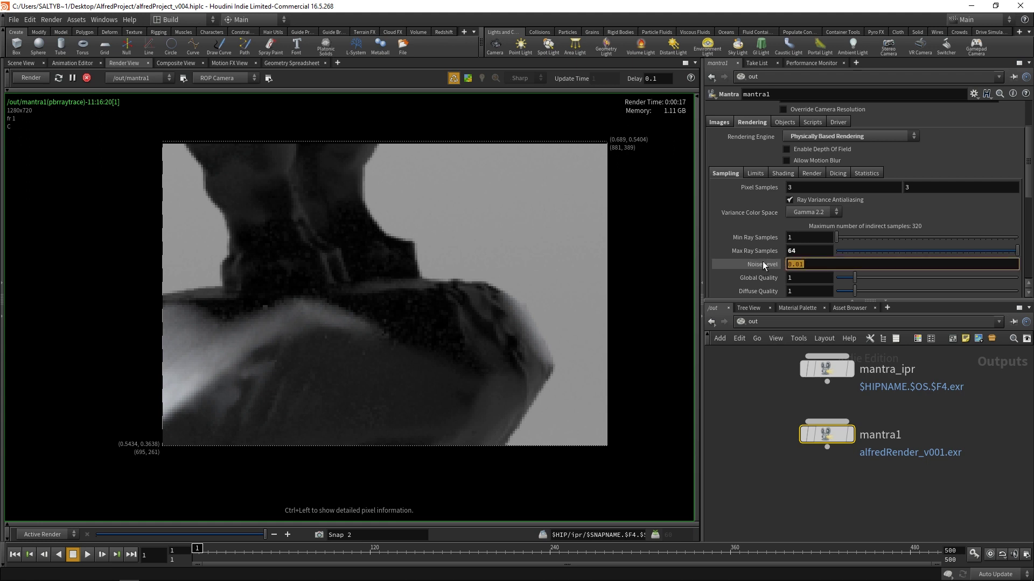
{"action": "type", "text": ".005"}
{"action": "key", "text": "Return"}
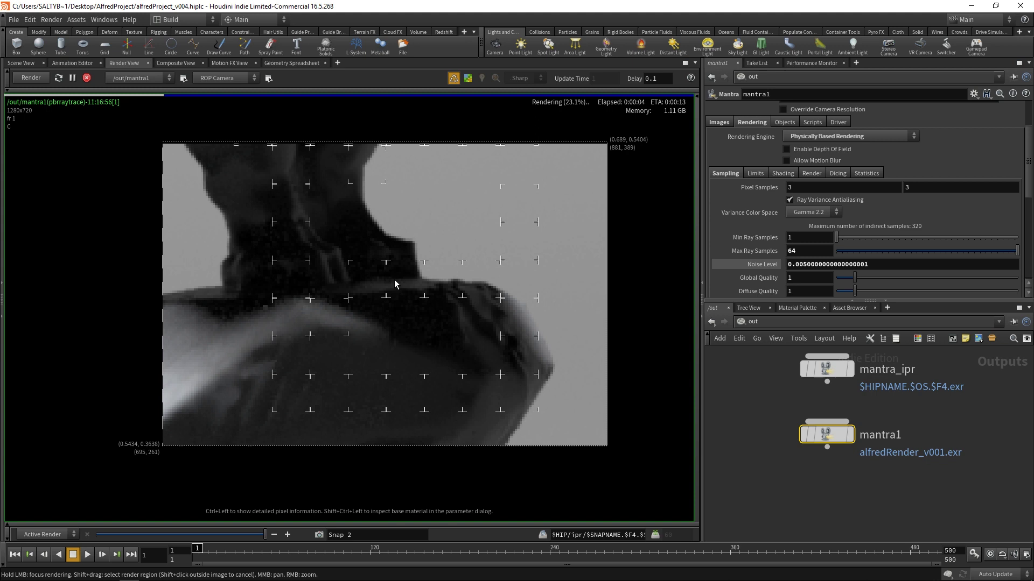
Set mantra1's Noise Level to 0.0025.
{"action": "left_click", "coordinate": [787, 251]}
{"action": "key", "text": "Tab"}
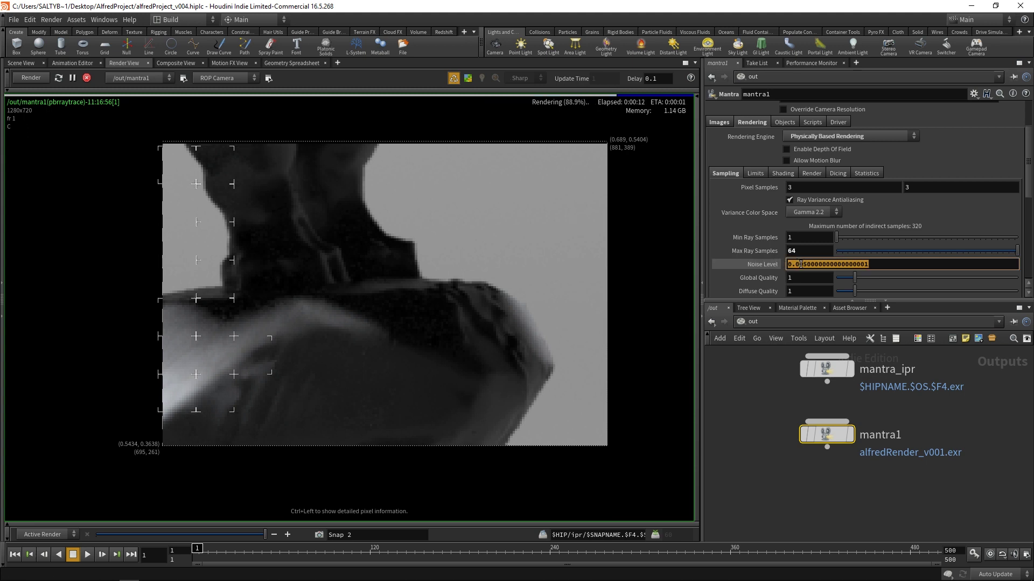
{"action": "left_click", "coordinate": [810, 264]}
{"action": "left_click_drag", "start_coordinate": [801, 265], "coordinate": [881, 274]}
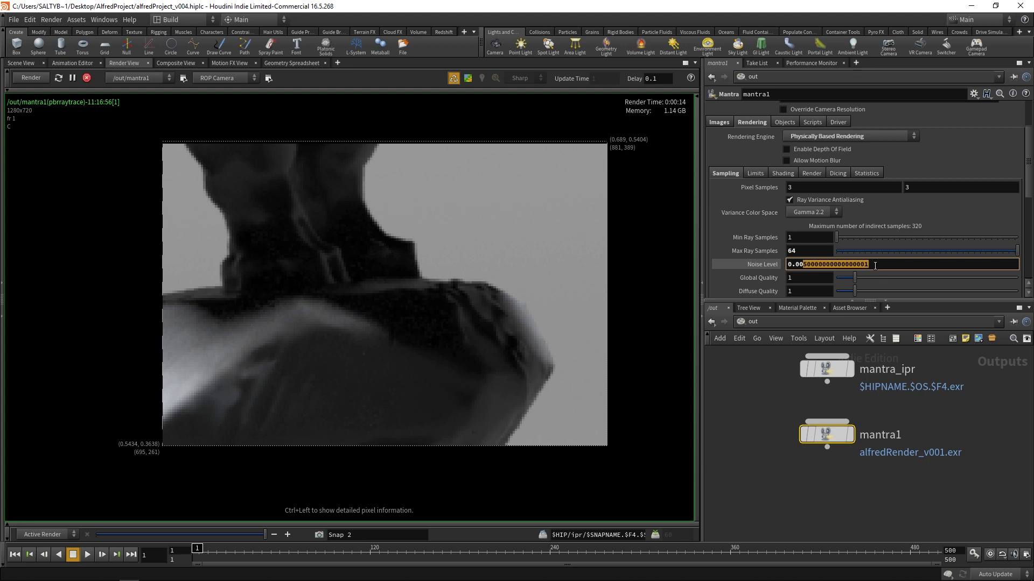
{"action": "type", "text": "25"}
{"action": "key", "text": "Return"}
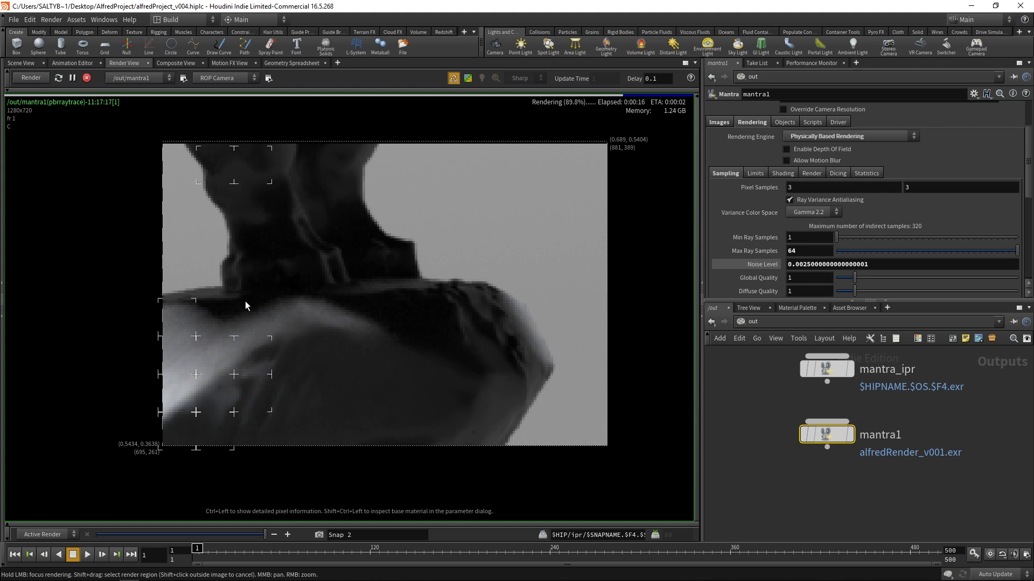
Examine the rerendered front feet and rock region for remaining noise, near and from farther away.
{"action": "middle_click_drag", "start_coordinate": [322, 279], "coordinate": [343, 308]}
{"action": "right_click_drag", "start_coordinate": [344, 307], "coordinate": [324, 302]}
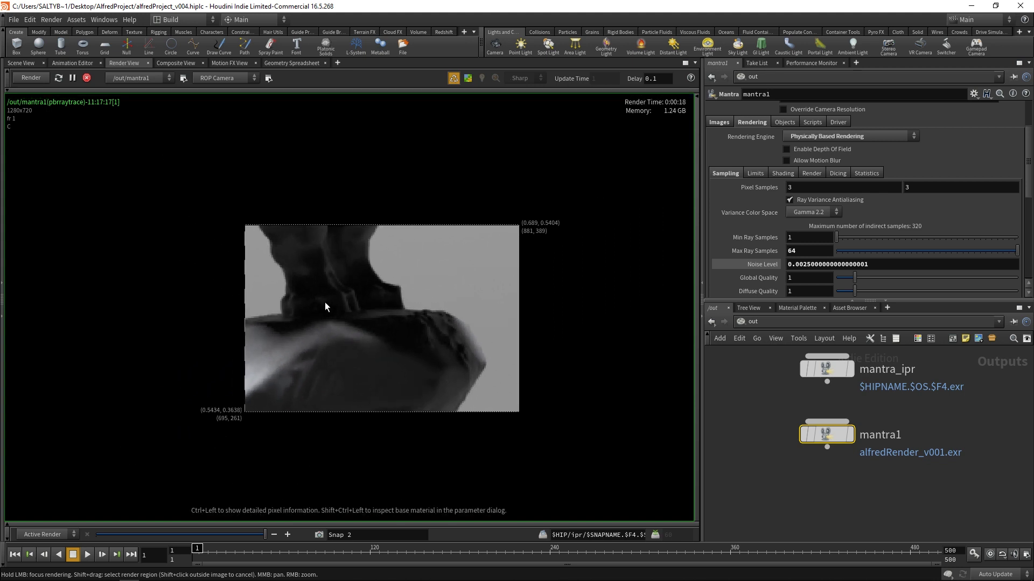
{"action": "middle_click_drag", "start_coordinate": [355, 302], "coordinate": [404, 291]}
{"action": "scroll", "coordinate": [470, 306], "scroll_direction": "down", "scroll_amount": 2}
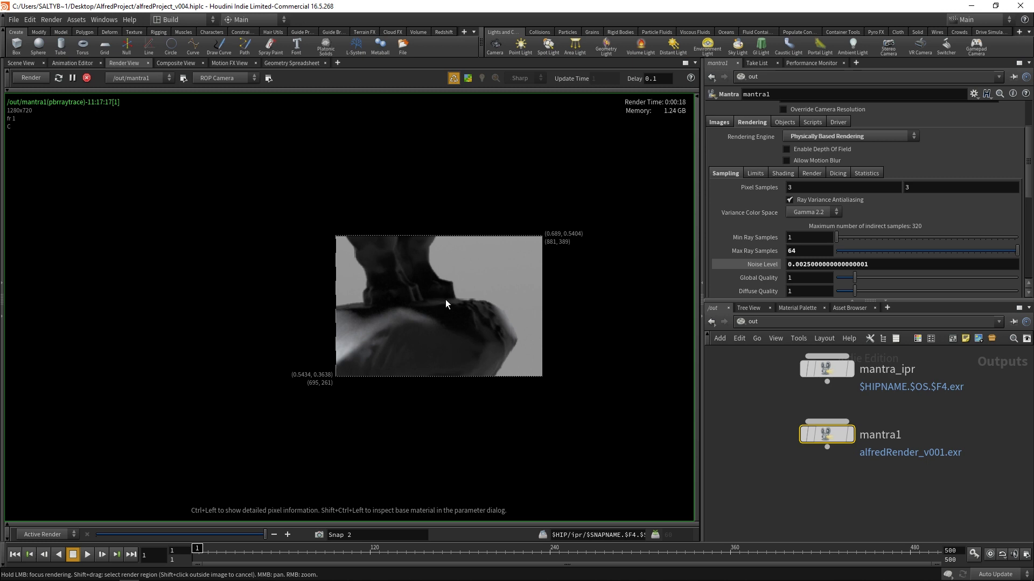
{"action": "middle_click_drag", "start_coordinate": [446, 299], "coordinate": [420, 306]}
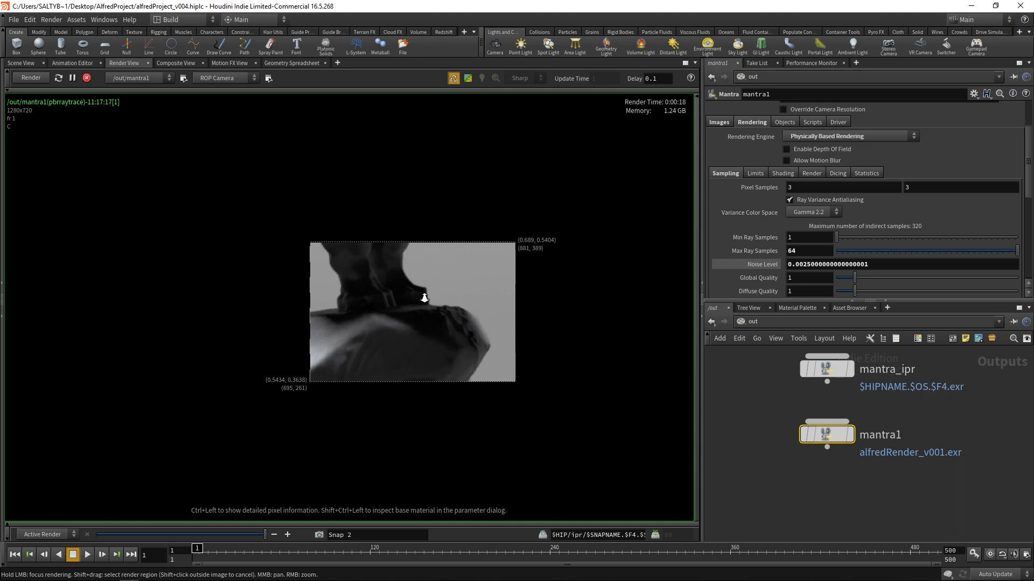
{"action": "right_click_drag", "start_coordinate": [425, 297], "coordinate": [489, 280]}
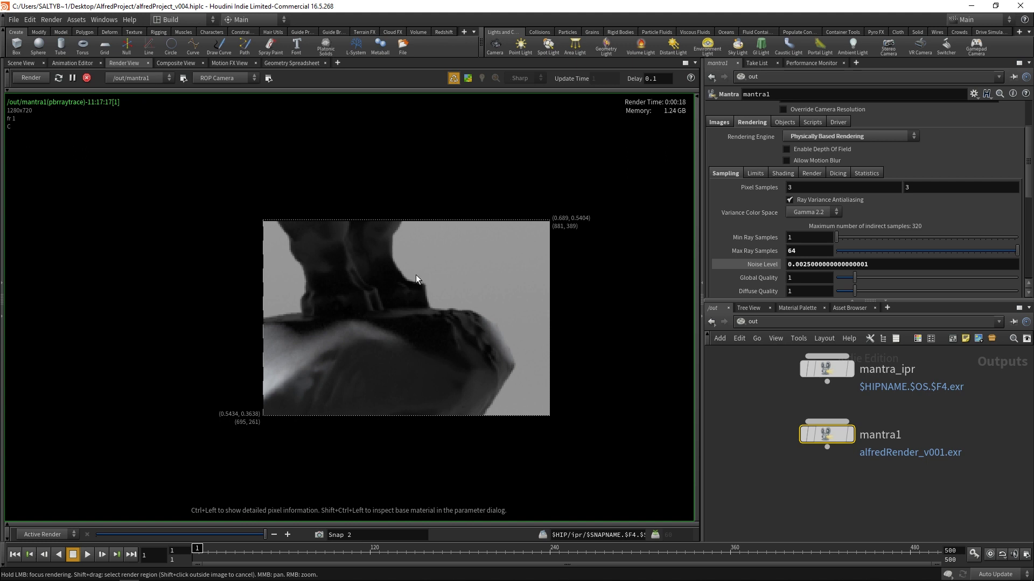
{"action": "middle_click_drag", "start_coordinate": [418, 276], "coordinate": [434, 294]}
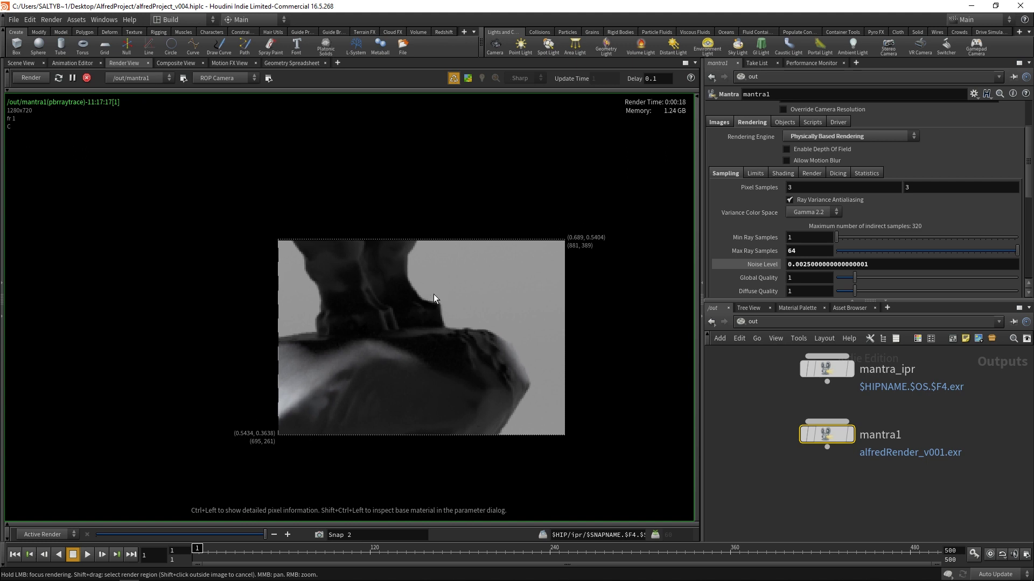
{"action": "right_click_drag", "start_coordinate": [434, 294], "coordinate": [386, 292]}
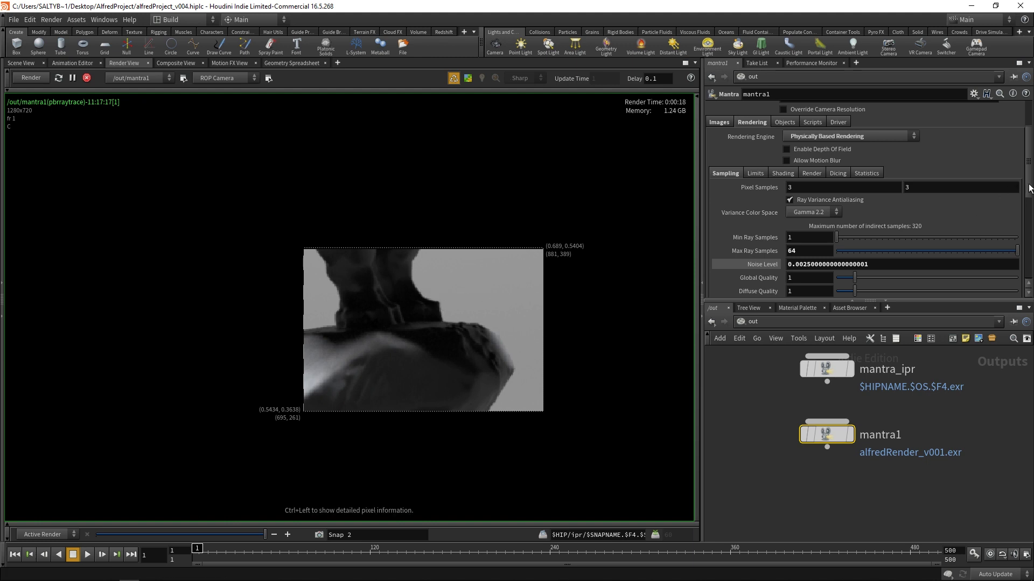
{"action": "left_click_drag", "start_coordinate": [1028, 185], "coordinate": [1021, 229]}
{"action": "scroll", "coordinate": [1023, 233], "scroll_direction": "up", "scroll_amount": 2}
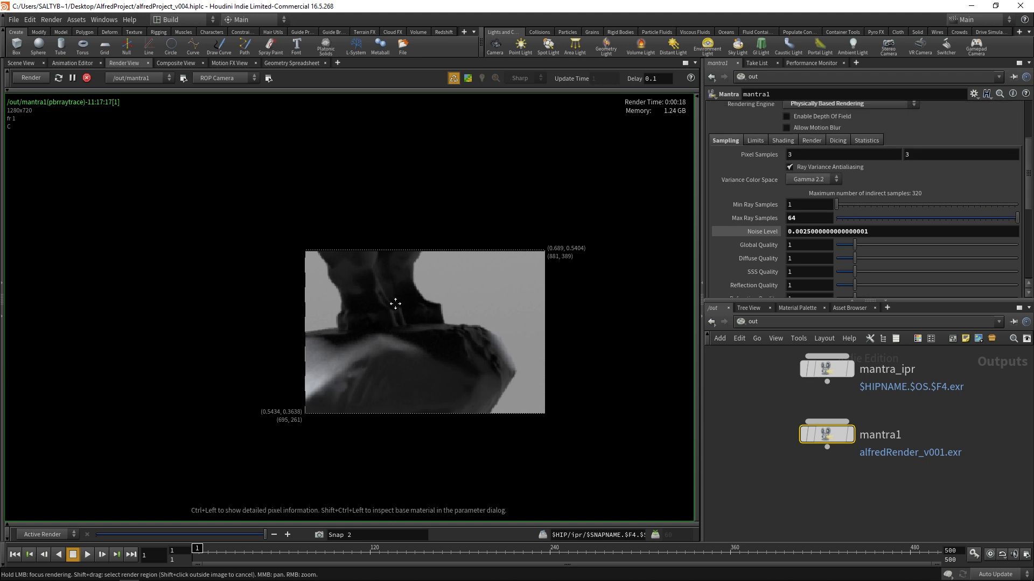
Extend the render region around the entire camera frame to render the whole statue.
{"action": "scroll", "coordinate": [396, 301], "scroll_direction": "down", "scroll_amount": 2}
{"action": "scroll", "coordinate": [392, 322], "scroll_direction": "down", "scroll_amount": 2}
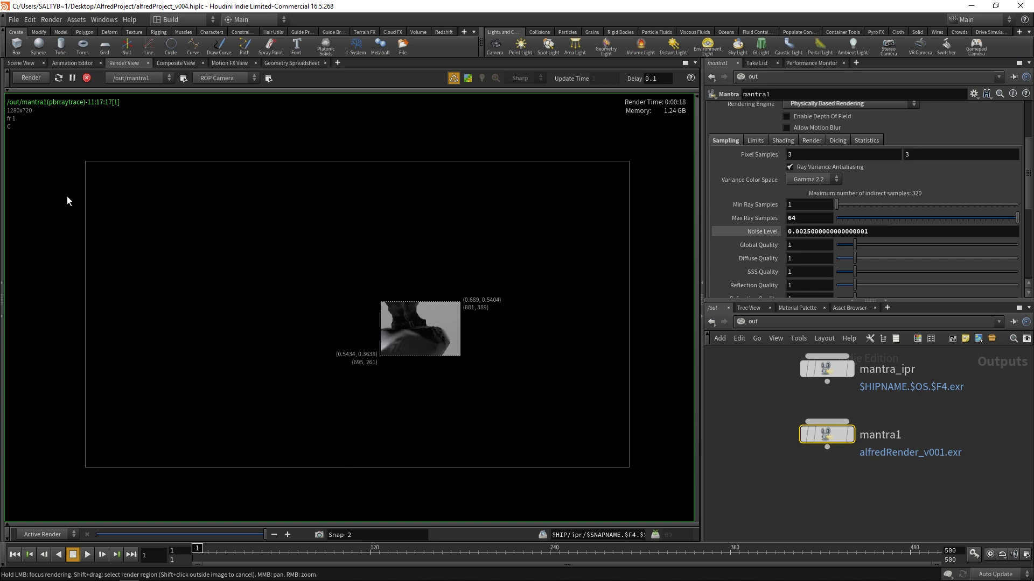
{"action": "left_click_drag", "start_coordinate": [58, 134], "coordinate": [641, 482], "text": "shift"}
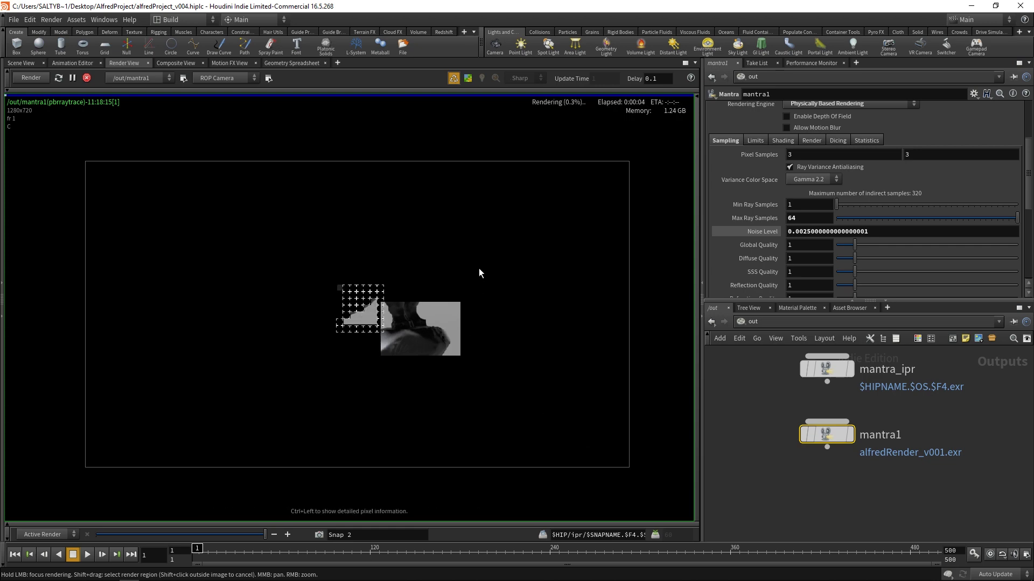
{"action": "left_click", "coordinate": [764, 402]}
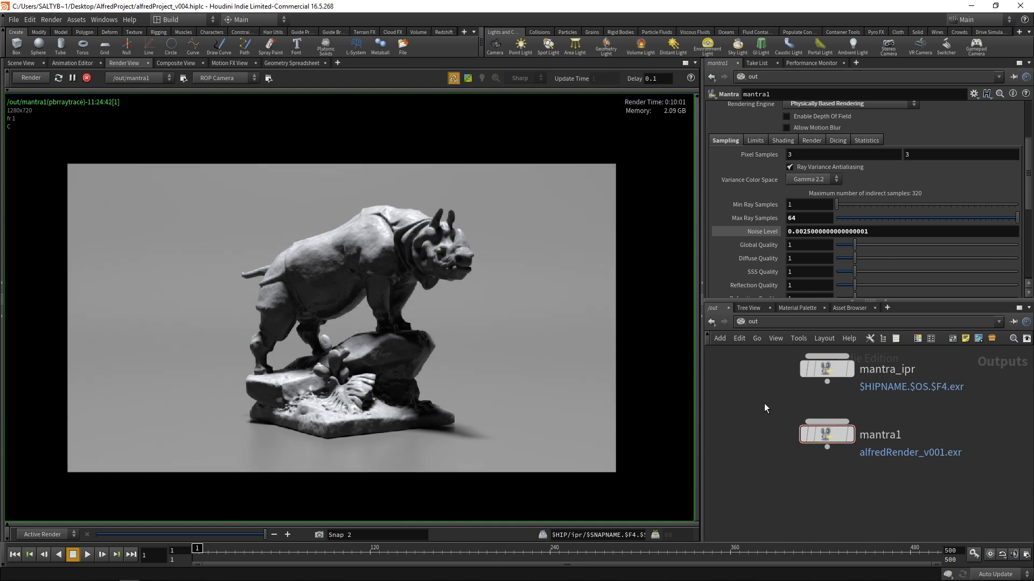
{"action": "middle_click_drag", "start_coordinate": [757, 394], "coordinate": [760, 442]}
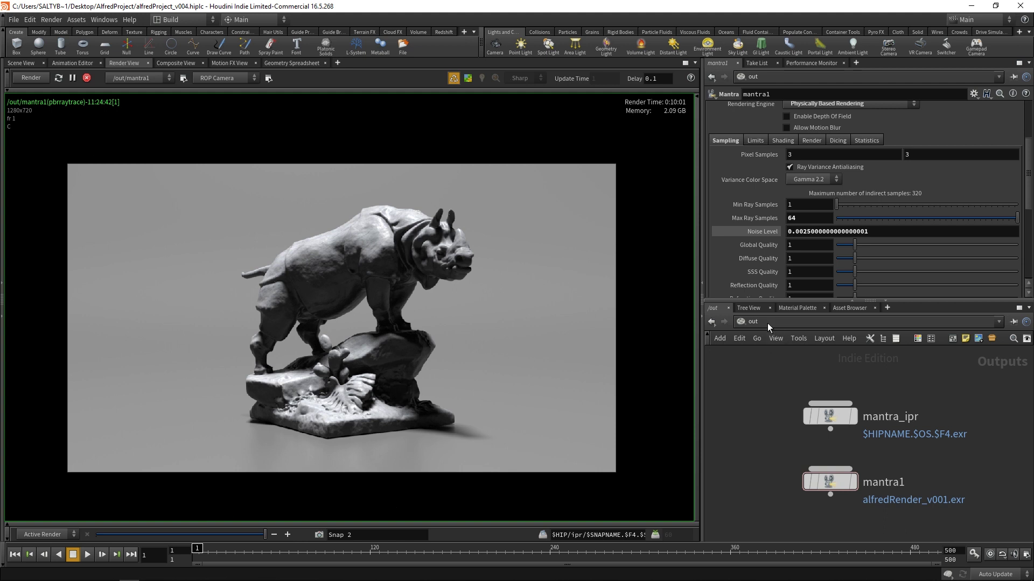
Check the resolution in the view settings of cam1 in the object network.
{"action": "left_click", "coordinate": [748, 321]}
{"action": "left_click", "coordinate": [779, 388]}
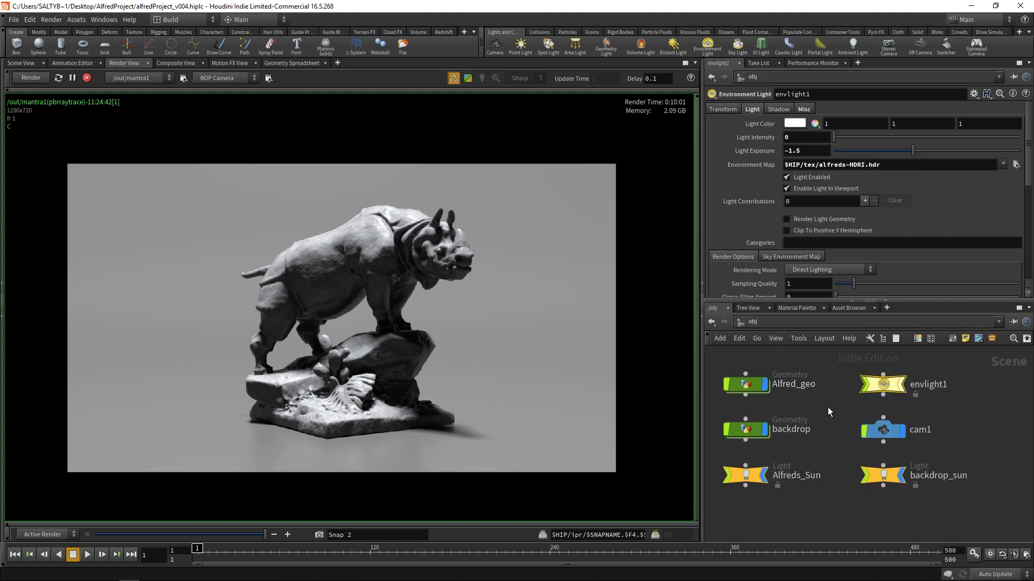
{"action": "left_click", "coordinate": [883, 430]}
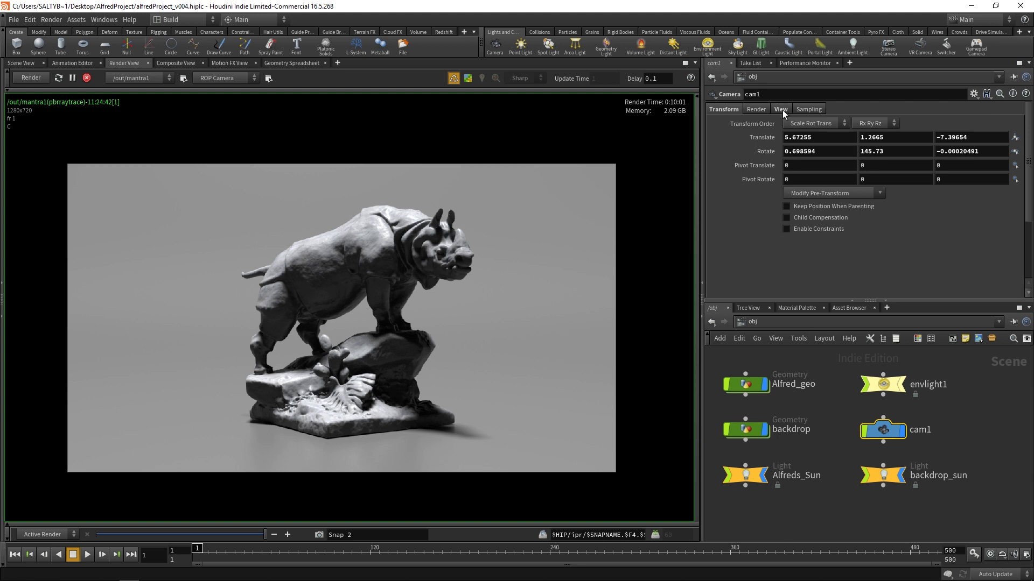
{"action": "left_click", "coordinate": [781, 110]}
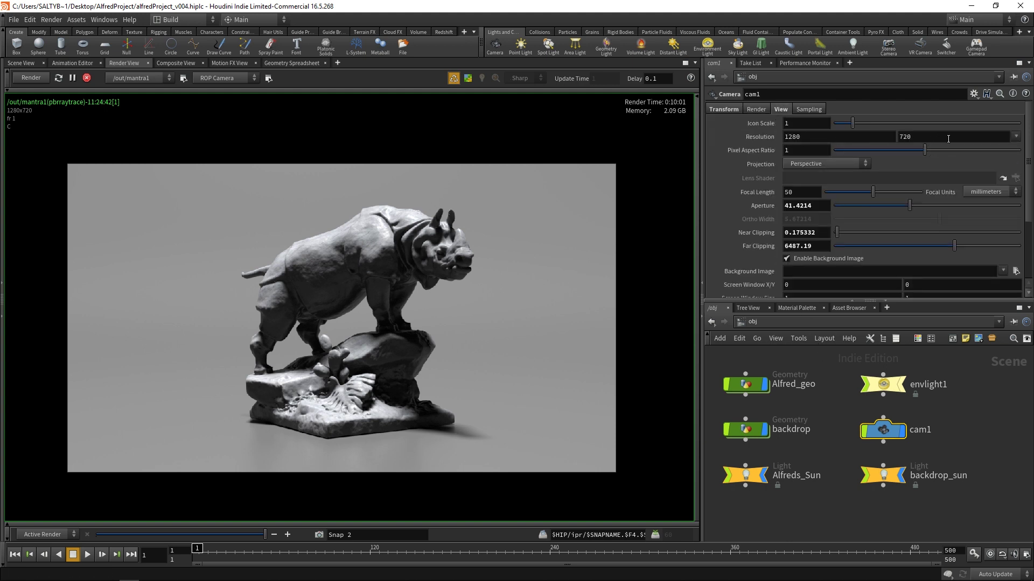
Return to the output network and enable Override Camera Resolution on mantra1.
{"action": "left_click", "coordinate": [752, 322]}
{"action": "left_click", "coordinate": [801, 380]}
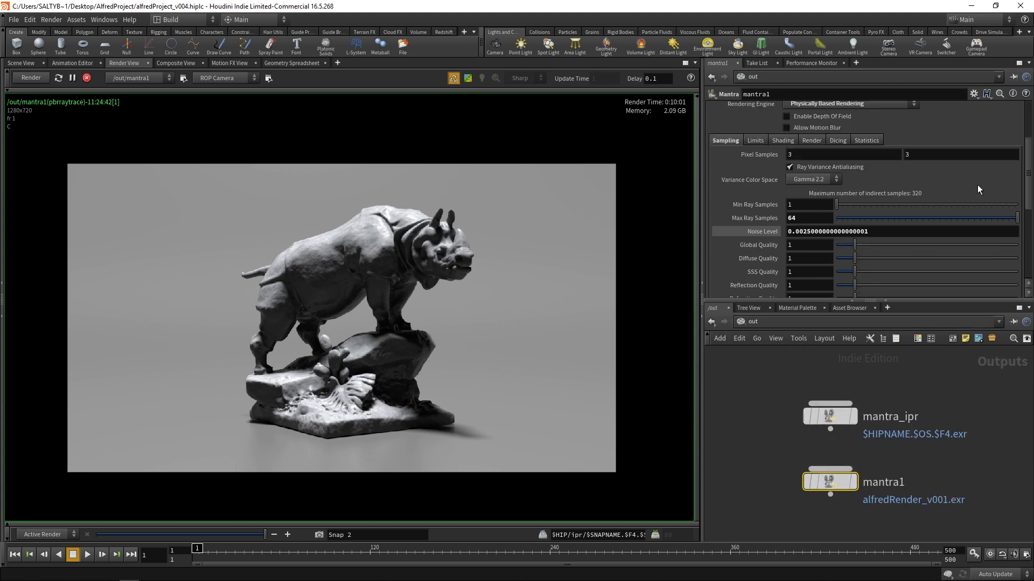
{"action": "left_click_drag", "start_coordinate": [1029, 163], "coordinate": [999, 127]}
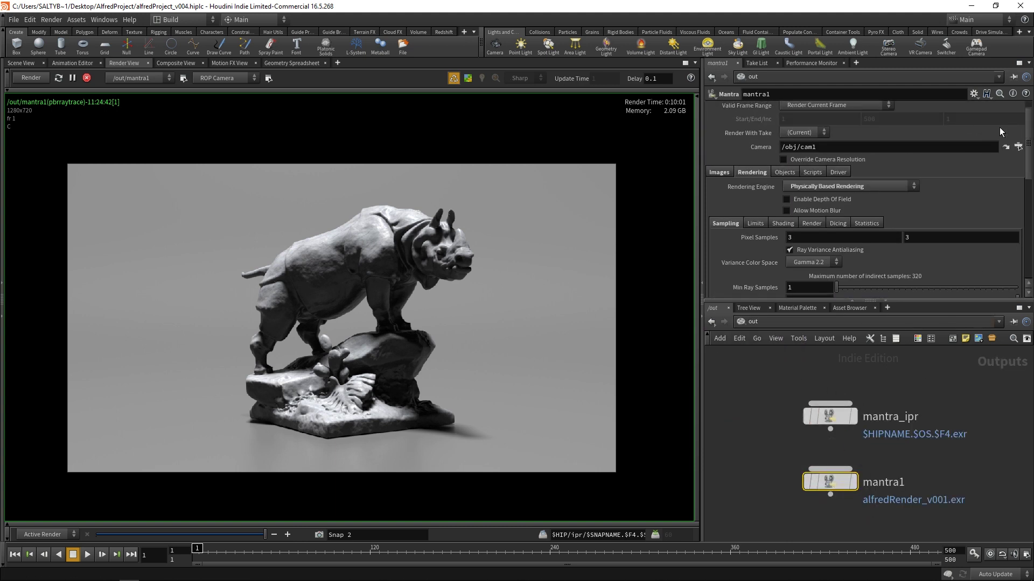
{"action": "left_click", "coordinate": [813, 160]}
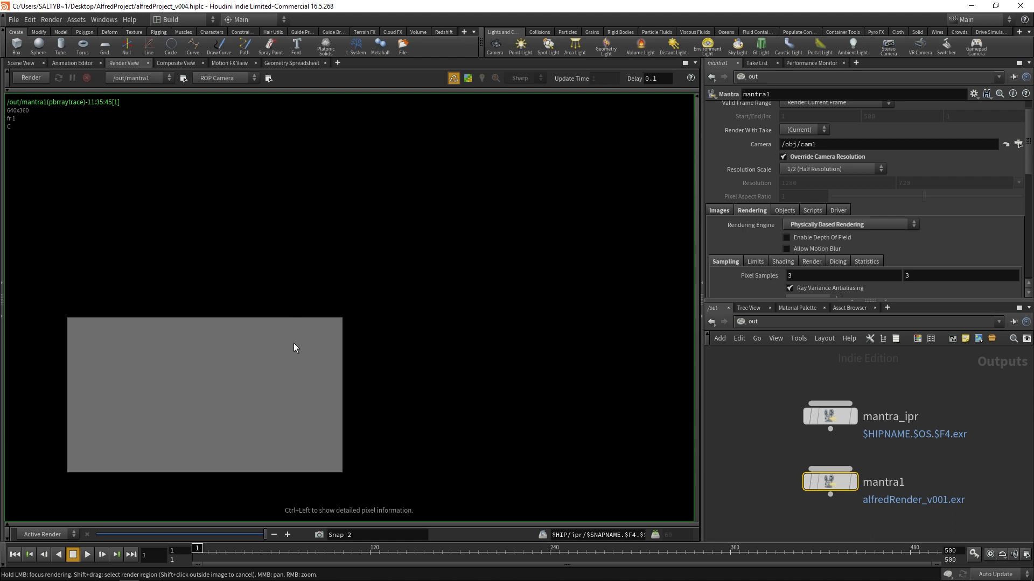
{"action": "middle_click_drag", "start_coordinate": [784, 456], "coordinate": [818, 451]}
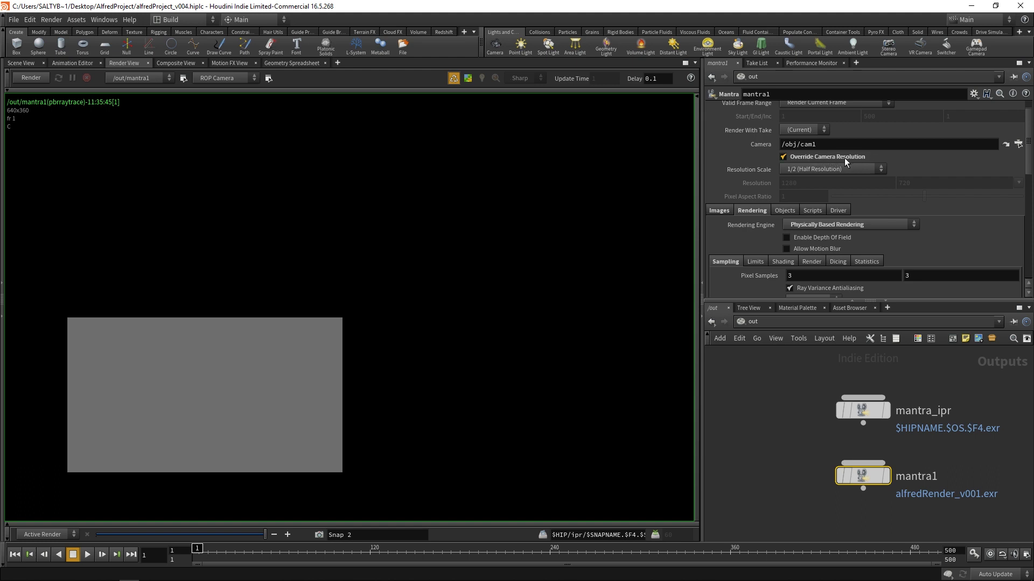
{"action": "middle_click_drag", "start_coordinate": [200, 367], "coordinate": [298, 334]}
{"action": "right_click_drag", "start_coordinate": [282, 343], "coordinate": [321, 336]}
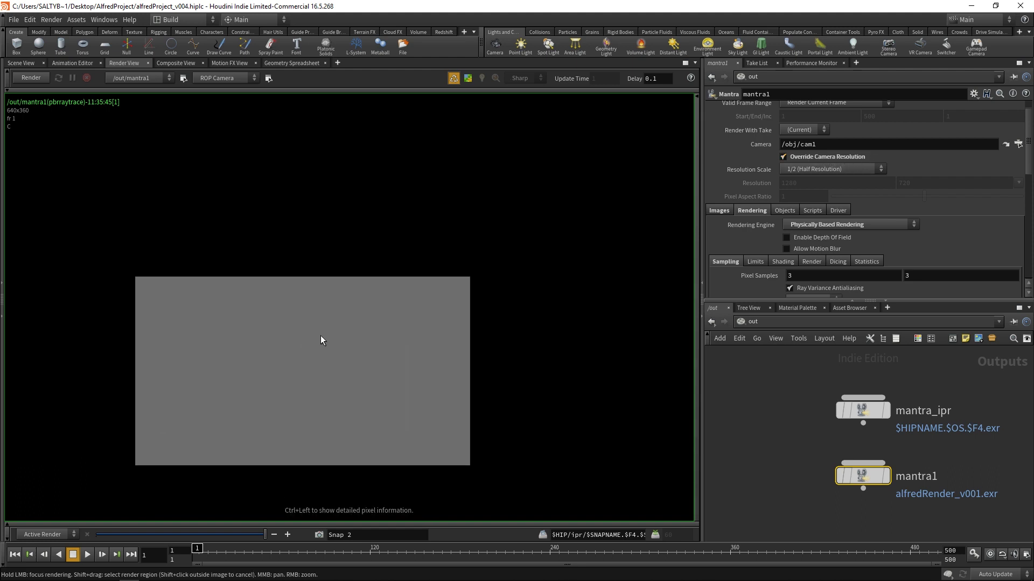
{"action": "mouse_move", "coordinate": [321, 341]}
{"action": "middle_mouse_down"}
{"action": "mouse_move", "coordinate": [333, 320]}
{"action": "mouse_move", "coordinate": [322, 330]}
{"action": "middle_mouse_up"}
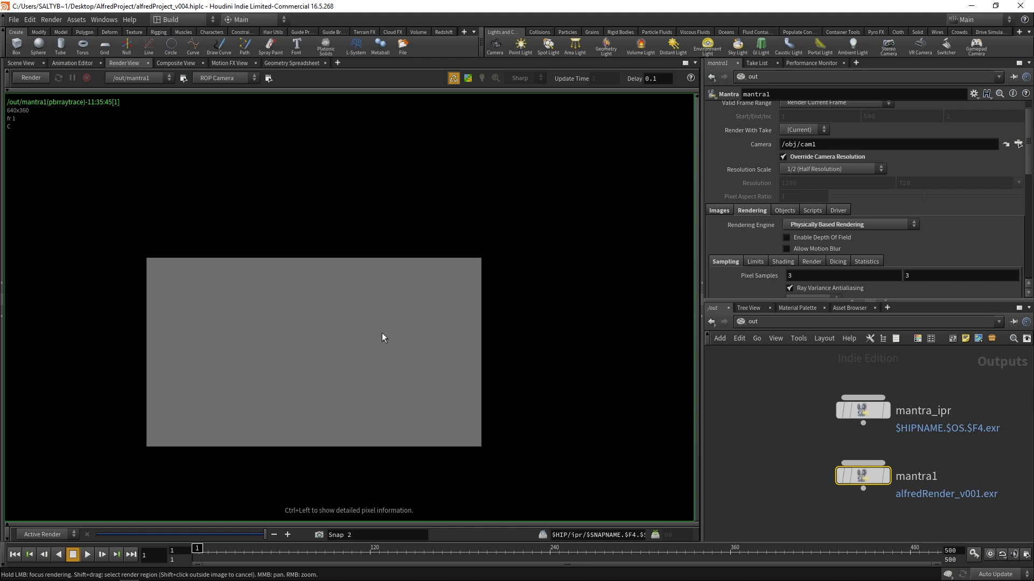
{"action": "middle_click_drag", "start_coordinate": [777, 454], "coordinate": [763, 434]}
{"action": "middle_click_drag", "start_coordinate": [814, 481], "coordinate": [792, 486]}
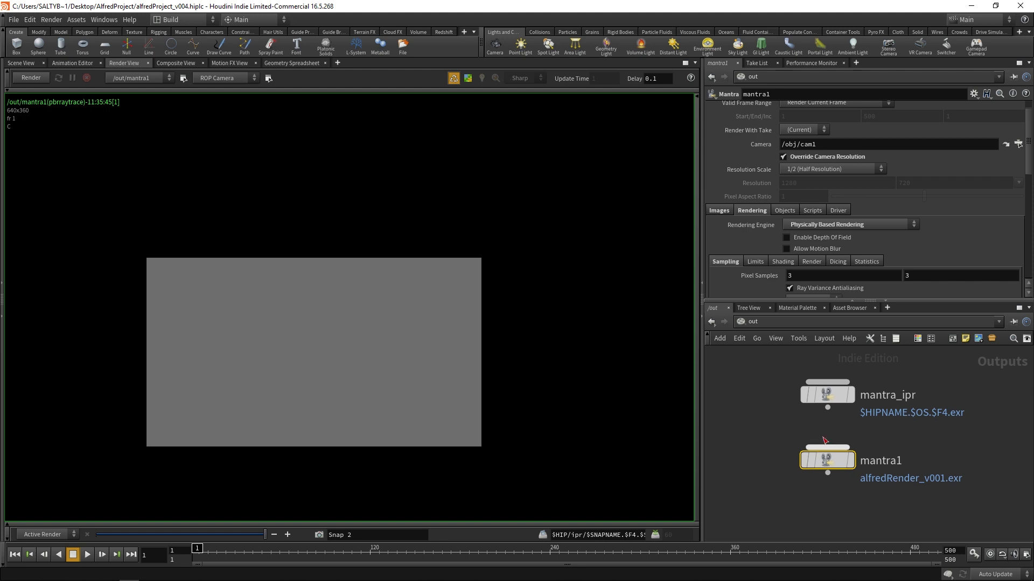
Show mantra1's image output settings to check the output picture path.
{"action": "scroll", "coordinate": [1031, 155], "scroll_direction": "up", "scroll_amount": 2}
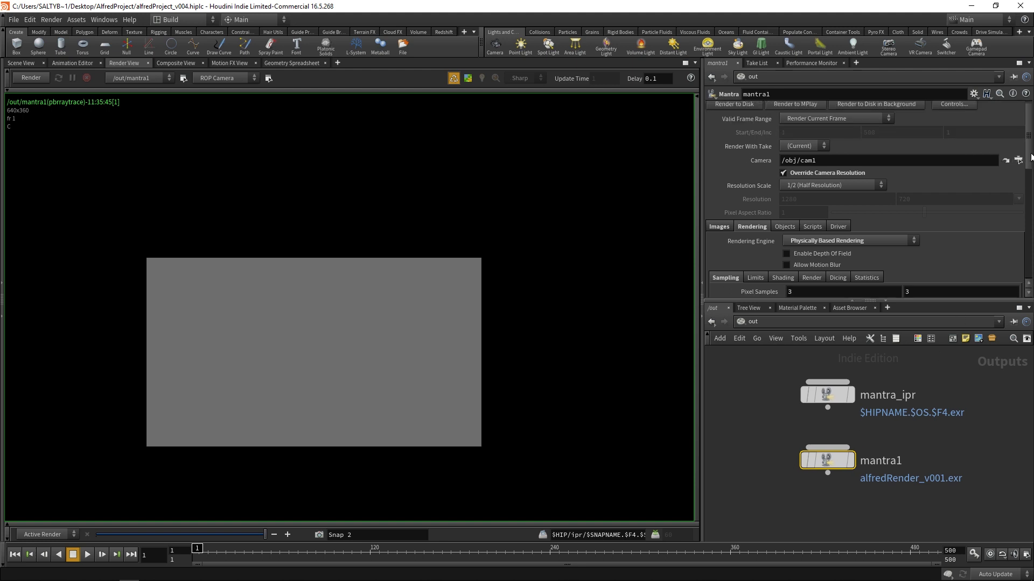
{"action": "scroll", "coordinate": [861, 183], "scroll_direction": "down", "scroll_amount": 5}
{"action": "scroll", "coordinate": [816, 185], "scroll_direction": "up", "scroll_amount": 5}
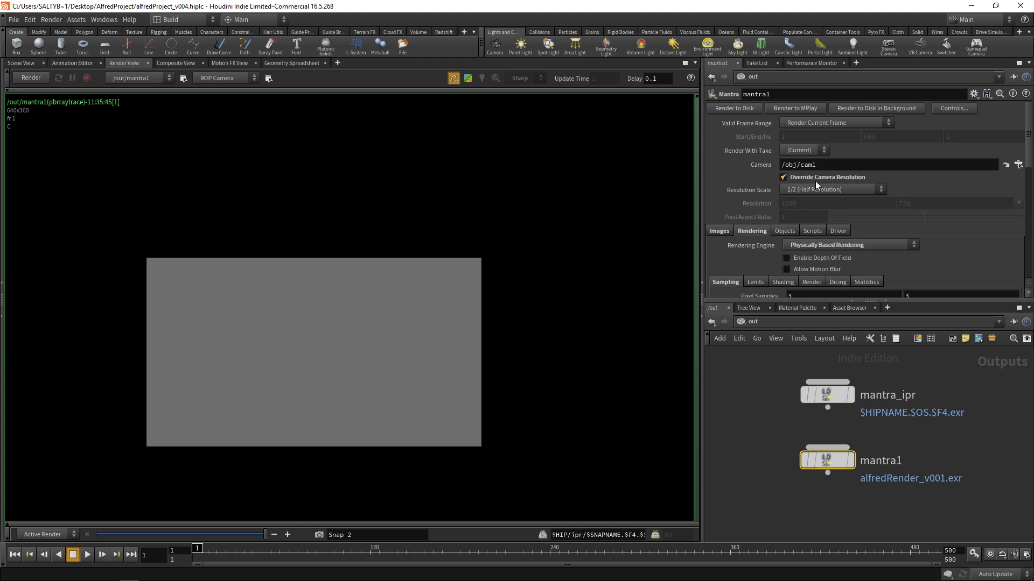
{"action": "left_click", "coordinate": [719, 231]}
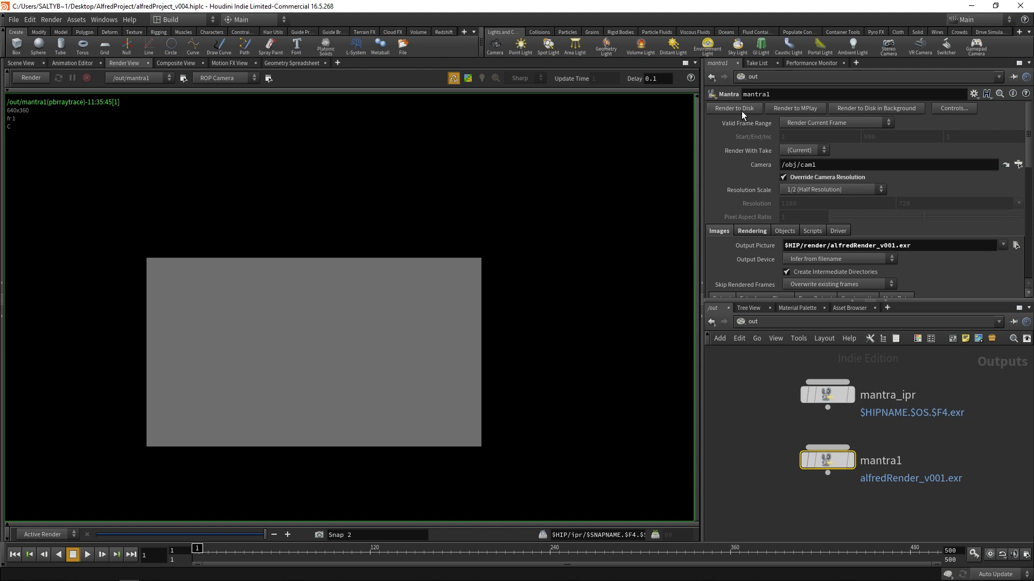
Render mantra1's current frame to MPlay and open the save options for that single frame.
{"action": "left_click", "coordinate": [803, 108]}
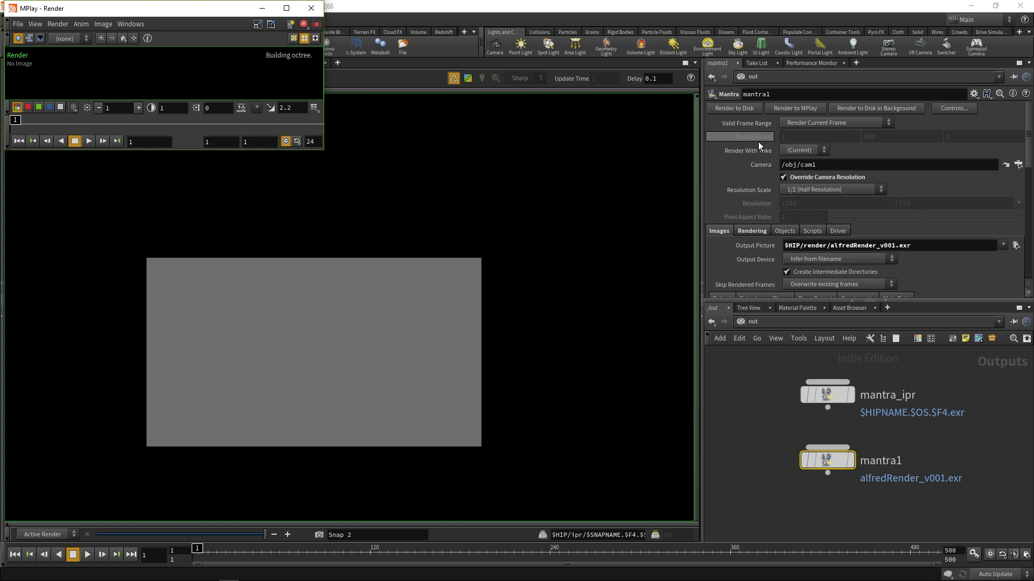
{"action": "left_click_drag", "start_coordinate": [102, 16], "coordinate": [269, 88]}
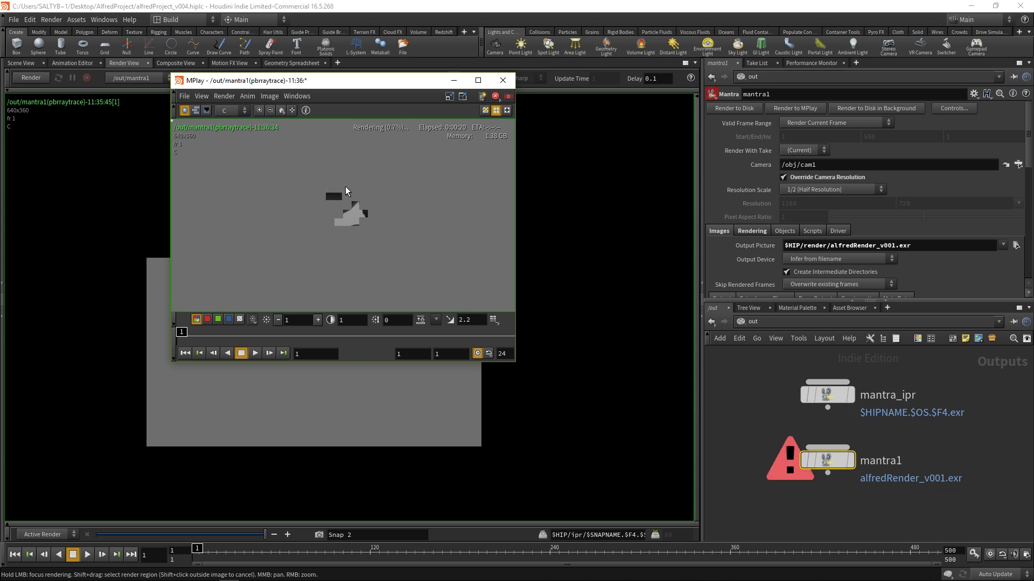
{"action": "left_click", "coordinate": [185, 96]}
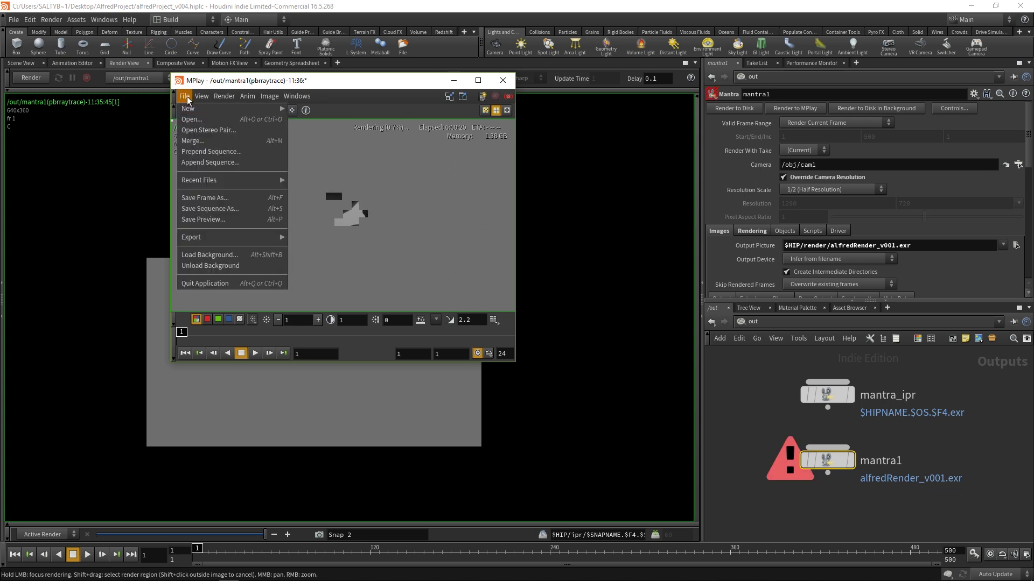
{"action": "left_click", "coordinate": [233, 199]}
{"action": "left_click_drag", "start_coordinate": [224, 81], "coordinate": [451, 77]}
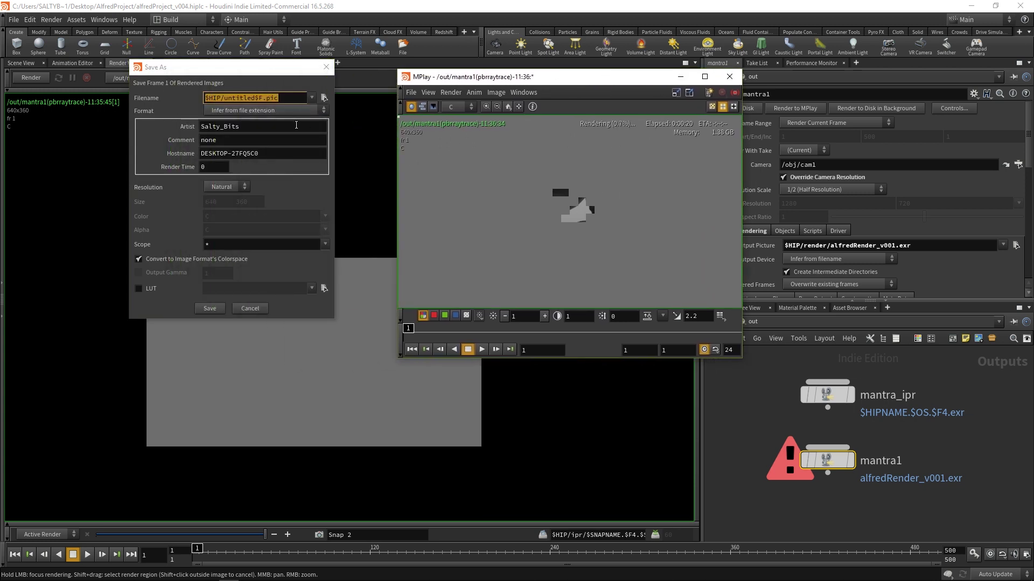
Choose the render folder inside AlfredProject on the desktop as the save location for the frame.
{"action": "left_click", "coordinate": [324, 97]}
{"action": "left_click", "coordinate": [171, 150]}
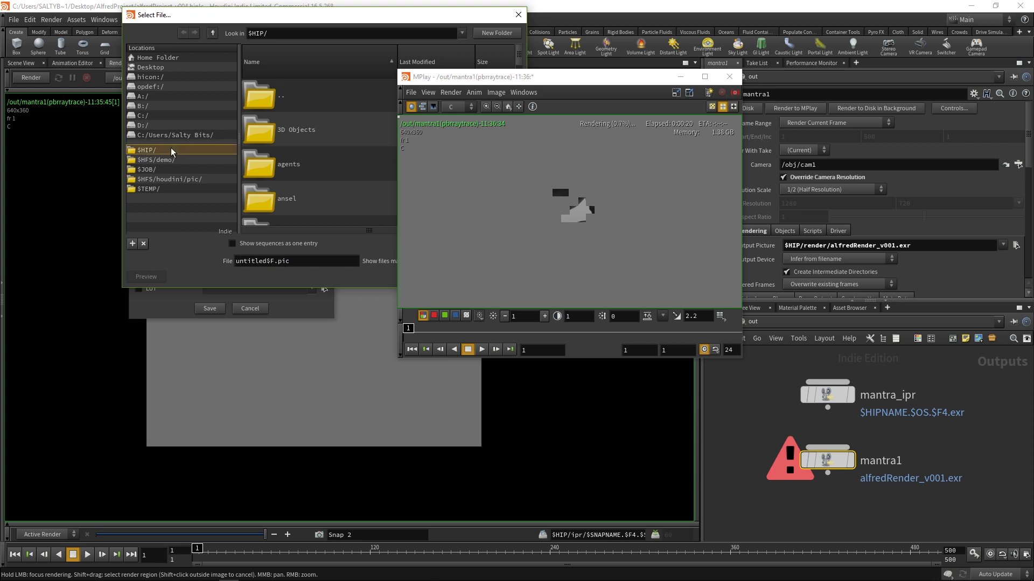
{"action": "left_click_drag", "start_coordinate": [301, 21], "coordinate": [234, 41]}
{"action": "mouse_move", "coordinate": [392, 76]}
{"action": "left_mouse_down"}
{"action": "mouse_move", "coordinate": [386, 182]}
{"action": "mouse_move", "coordinate": [388, 71]}
{"action": "left_mouse_up"}
{"action": "mouse_move", "coordinate": [213, 43]}
{"action": "left_mouse_down"}
{"action": "mouse_move", "coordinate": [298, 80]}
{"action": "mouse_move", "coordinate": [218, 71]}
{"action": "mouse_move", "coordinate": [222, 61]}
{"action": "mouse_move", "coordinate": [207, 59]}
{"action": "left_mouse_up"}
{"action": "left_click", "coordinate": [119, 126]}
{"action": "double_click", "coordinate": [229, 220]}
{"action": "left_click_drag", "start_coordinate": [373, 110], "coordinate": [371, 196]}
{"action": "left_click", "coordinate": [179, 189]}
{"action": "double_click", "coordinate": [179, 189]}
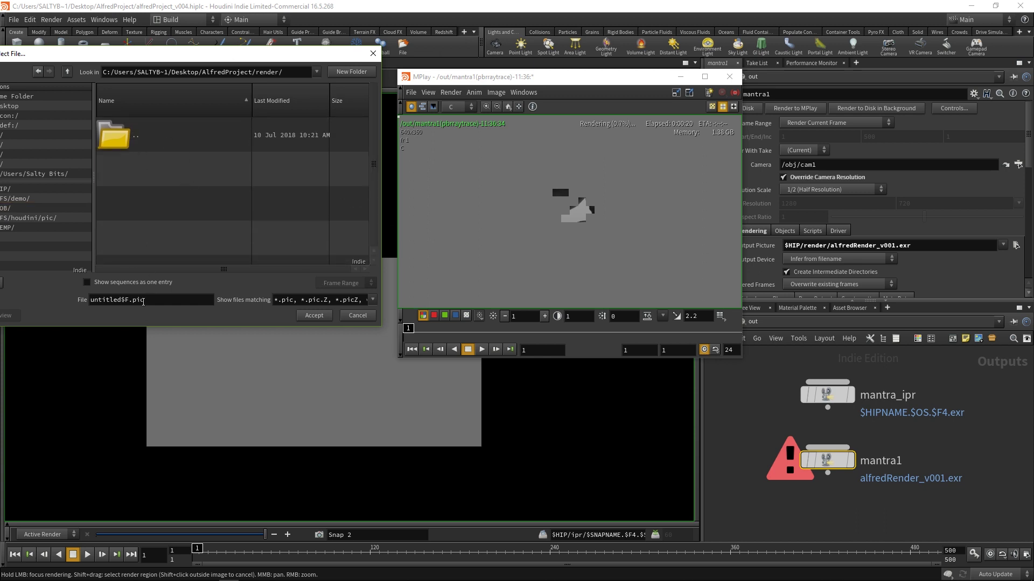
Name the frame alfred_v001.jpg, save it as a JPEG and close MPlay.
{"action": "left_click_drag", "start_coordinate": [143, 301], "coordinate": [25, 301]}
{"action": "type", "text": "alf"}
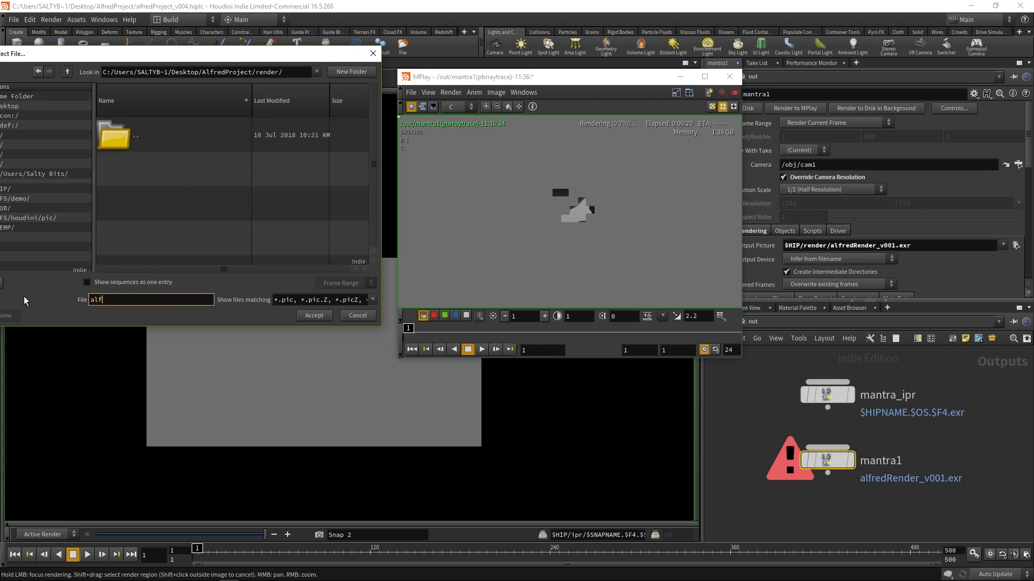
{"action": "type", "text": "red_v001.jpg"}
{"action": "key", "text": "Return"}
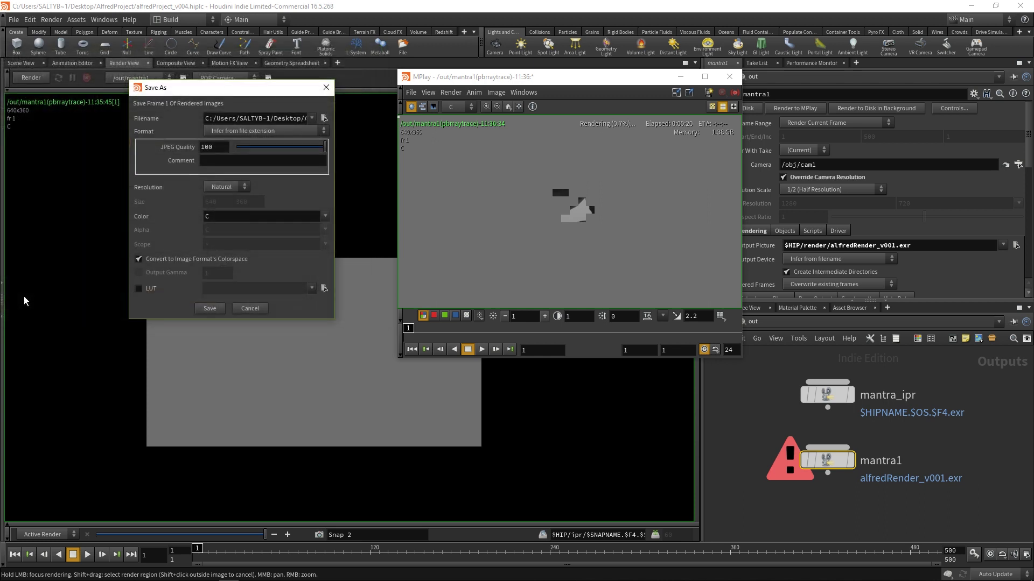
{"action": "left_click", "coordinate": [218, 308]}
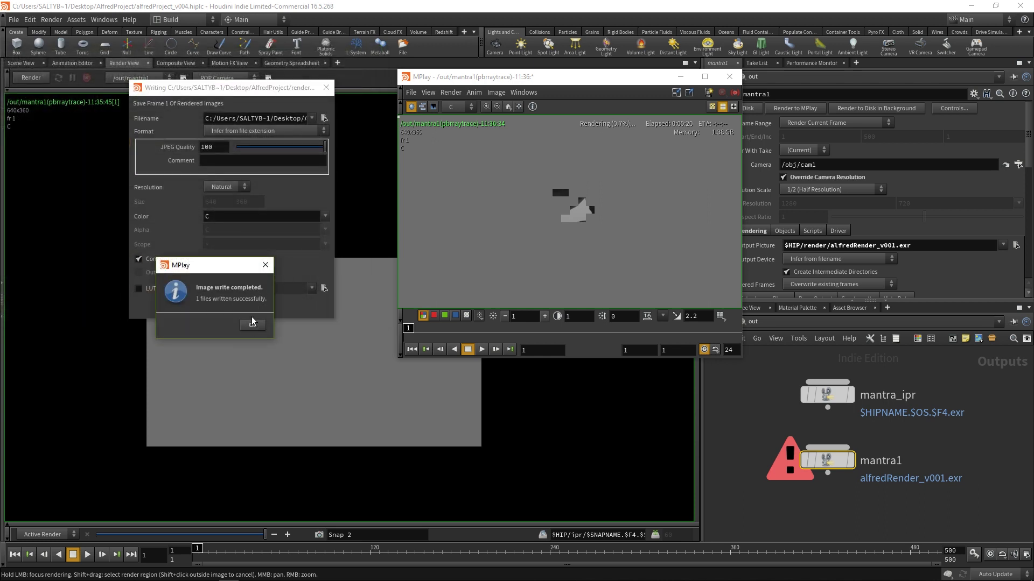
{"action": "left_click", "coordinate": [253, 323]}
{"action": "left_click", "coordinate": [730, 76]}
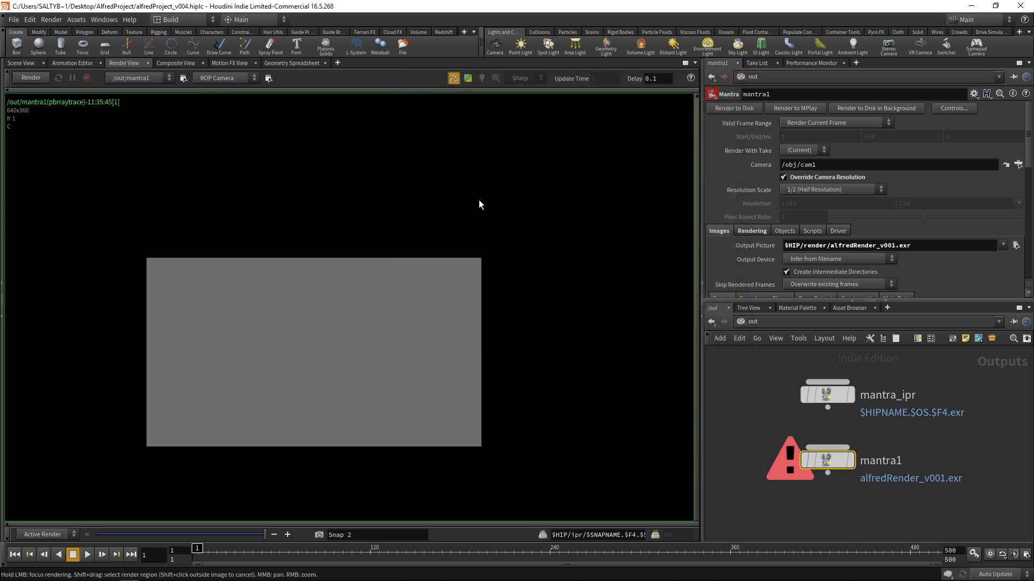
{"action": "right_click", "coordinate": [325, 306]}
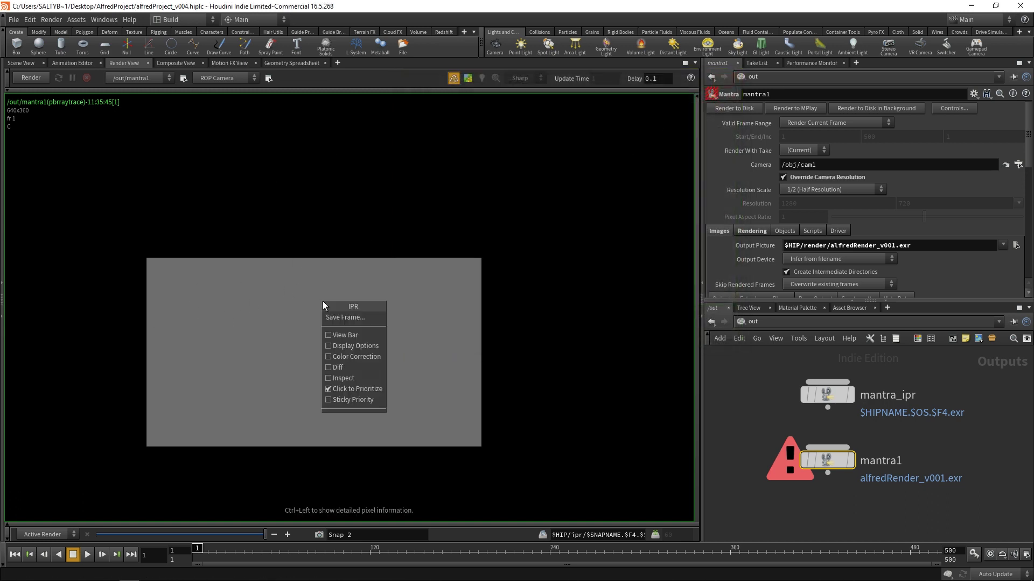
{"action": "left_click", "coordinate": [348, 318]}
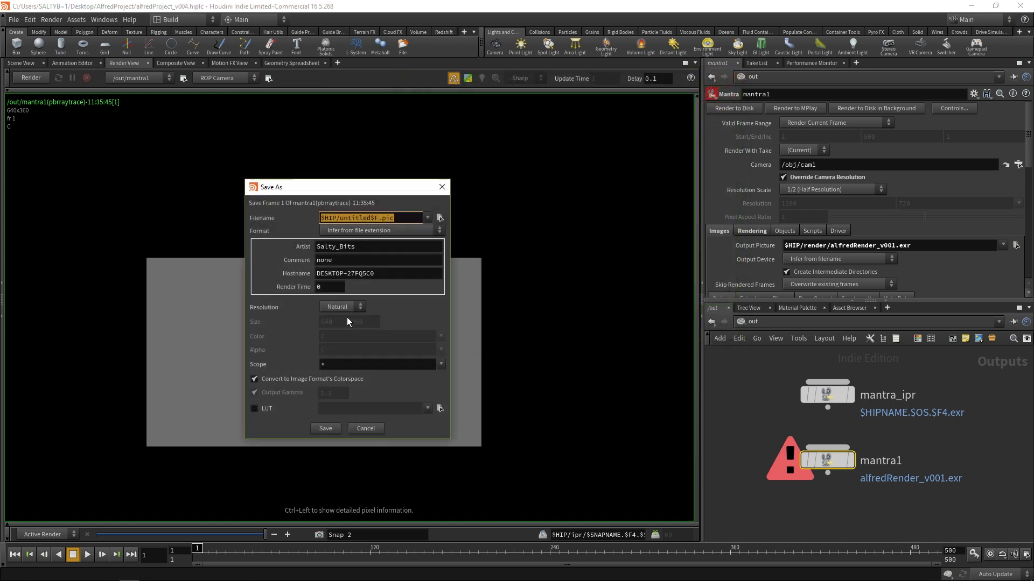
{"action": "left_click", "coordinate": [442, 187]}
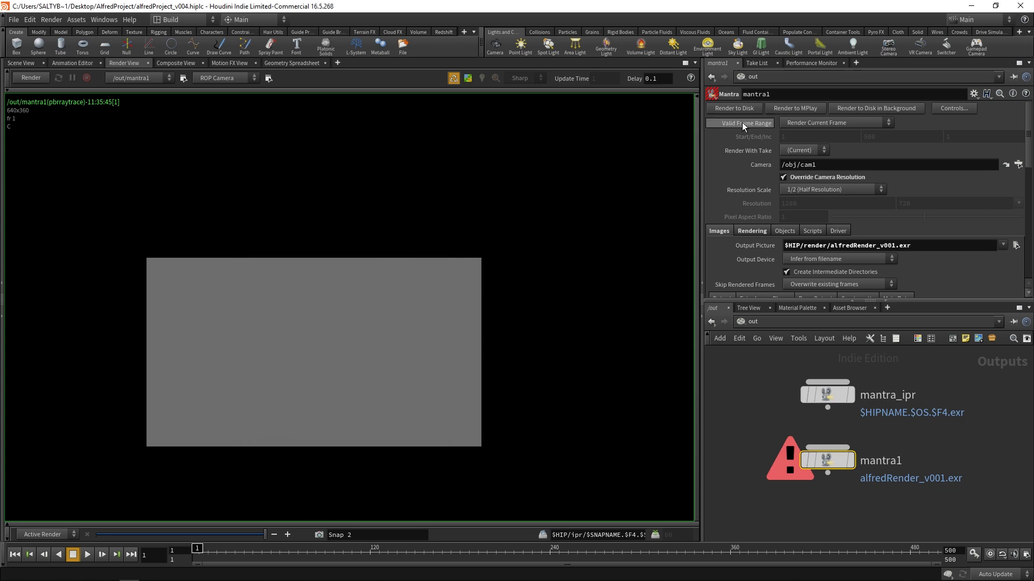